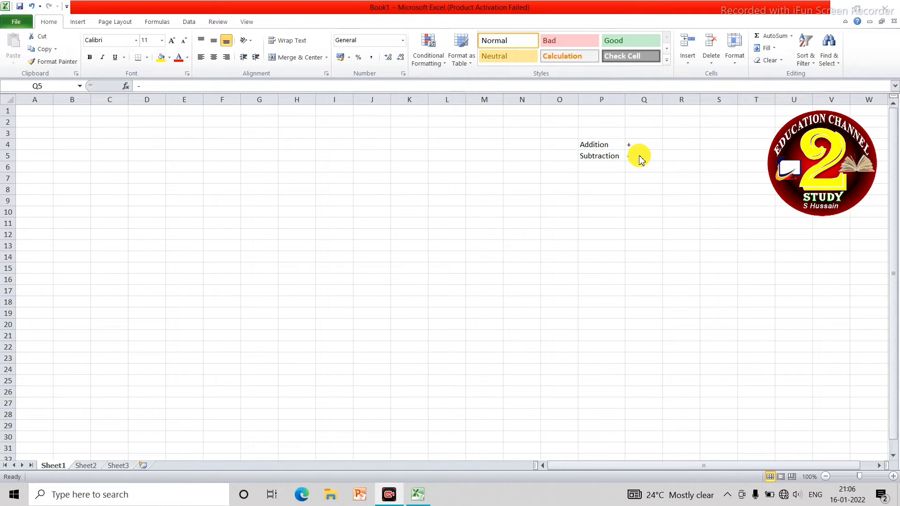
click(52, 127)
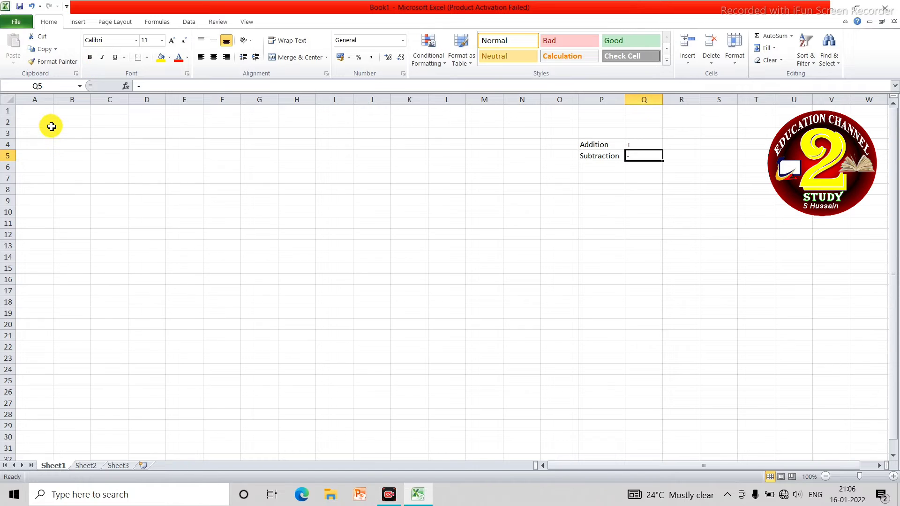
click(52, 124)
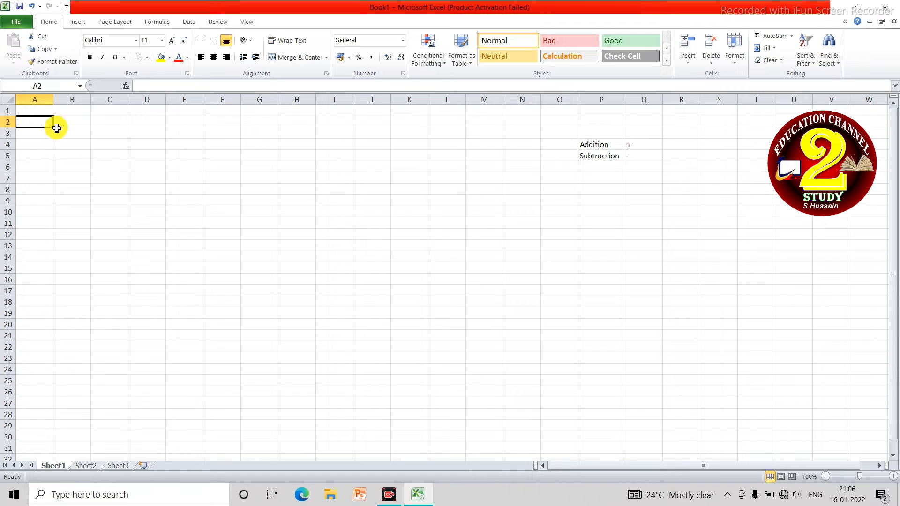
click(62, 124)
click(48, 113)
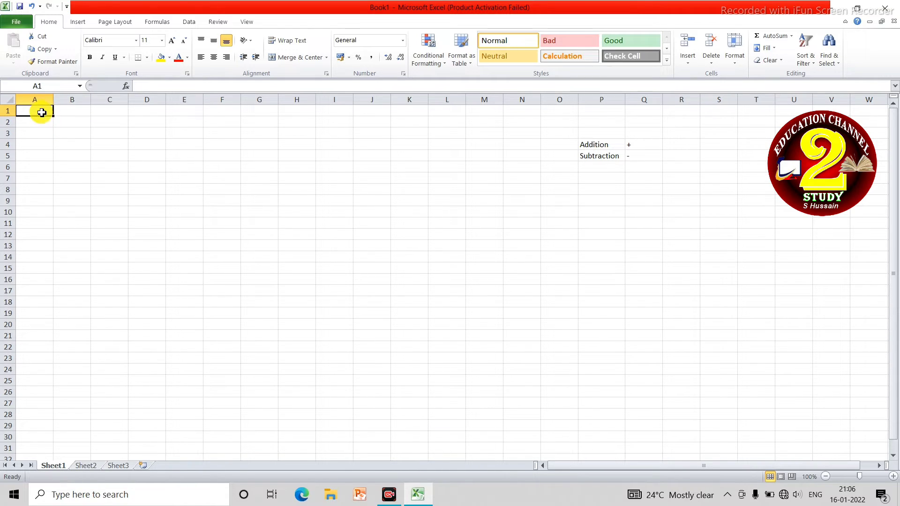
click(39, 118)
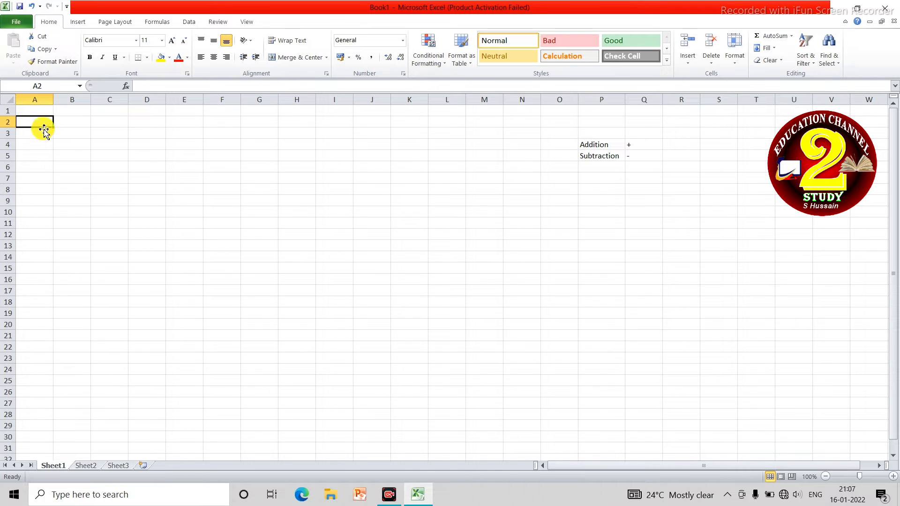
click(32, 111)
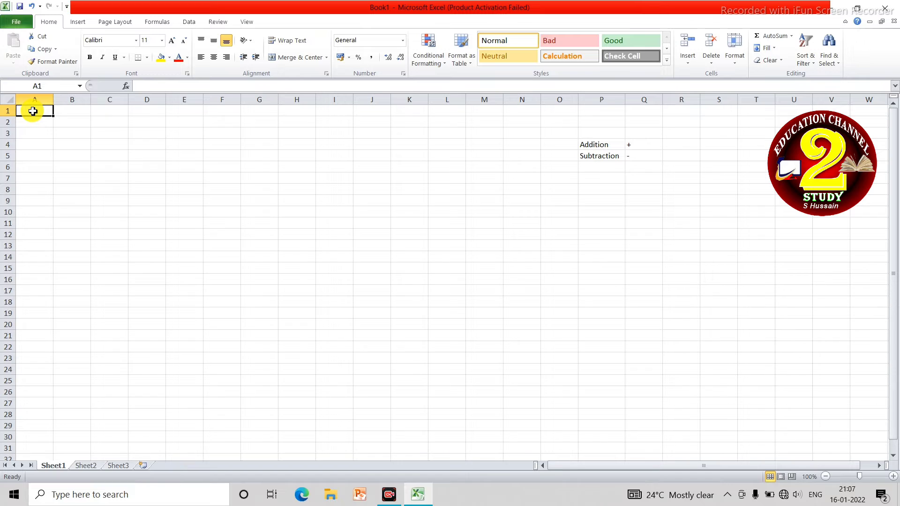
click(6, 113)
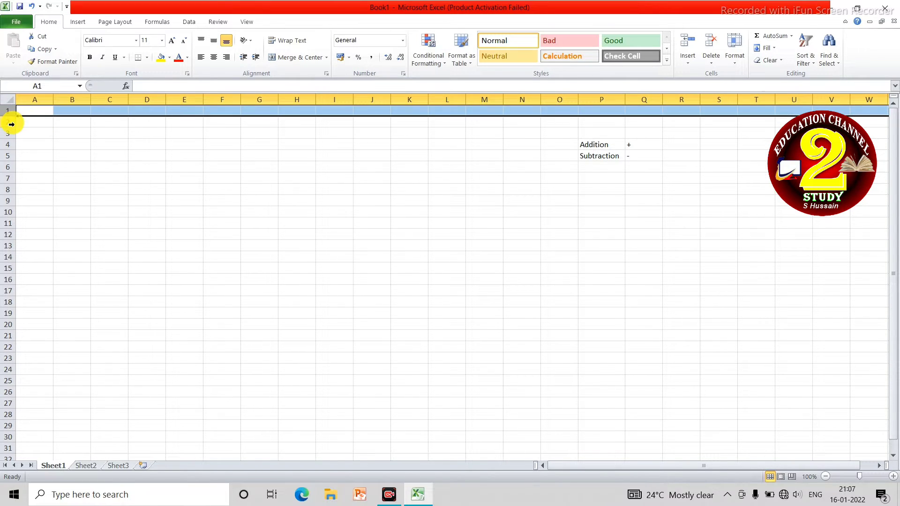
click(11, 123)
Enter the column headings Id, Name, Course, Branch and Duration in cells A1 to E1.
click(45, 113)
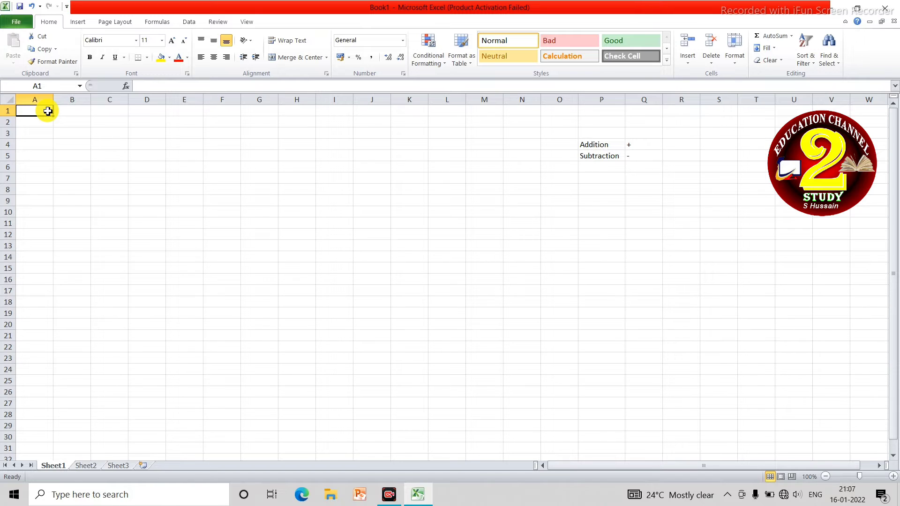
text(Id)
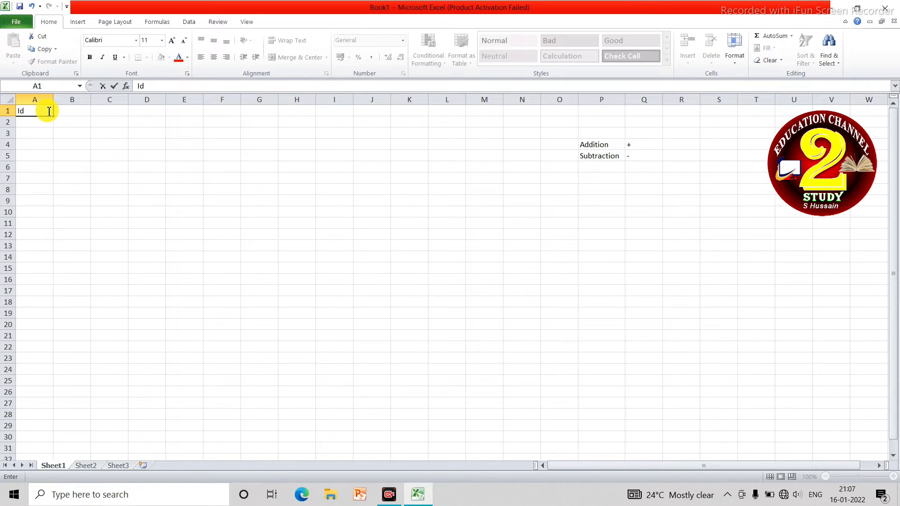
key(Tab)
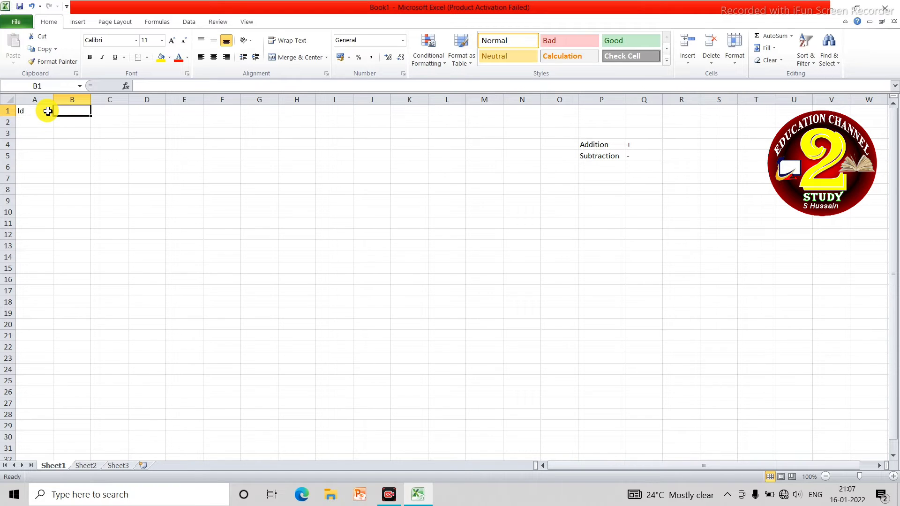
text(Name)
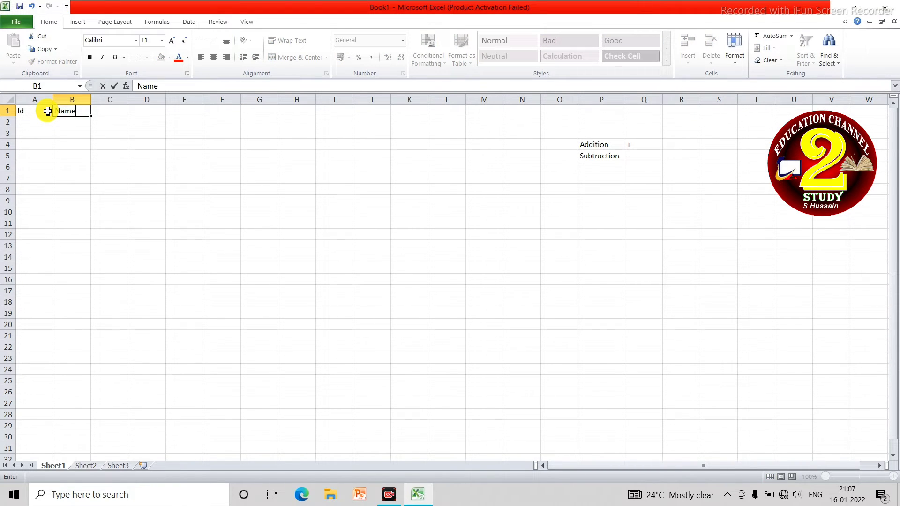
key(Tab)
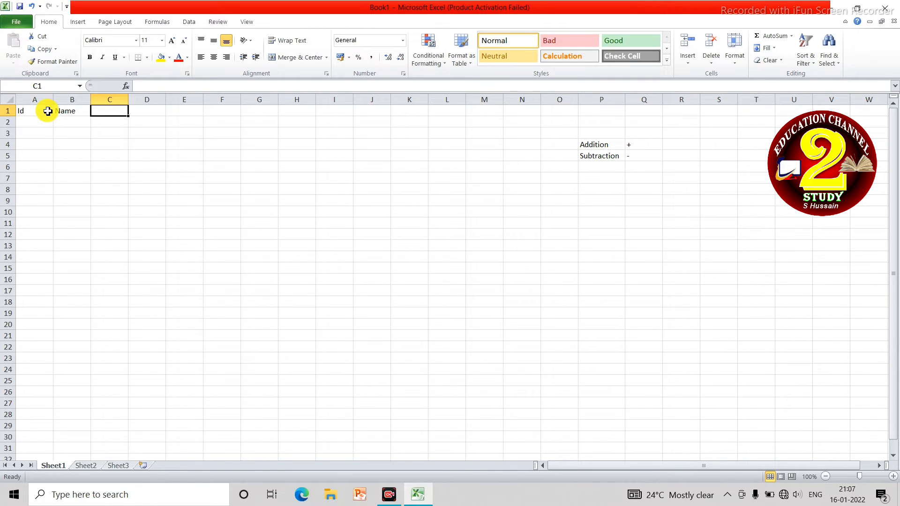
text(Course)
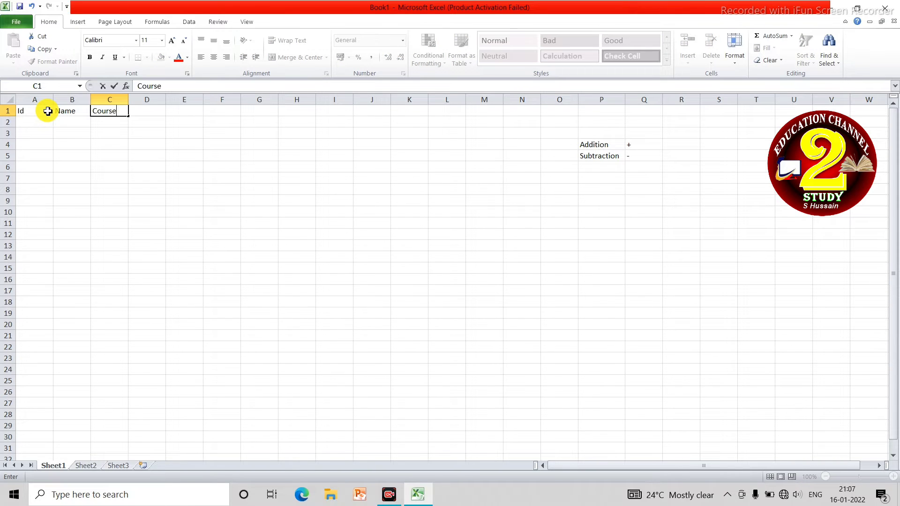
key(Tab)
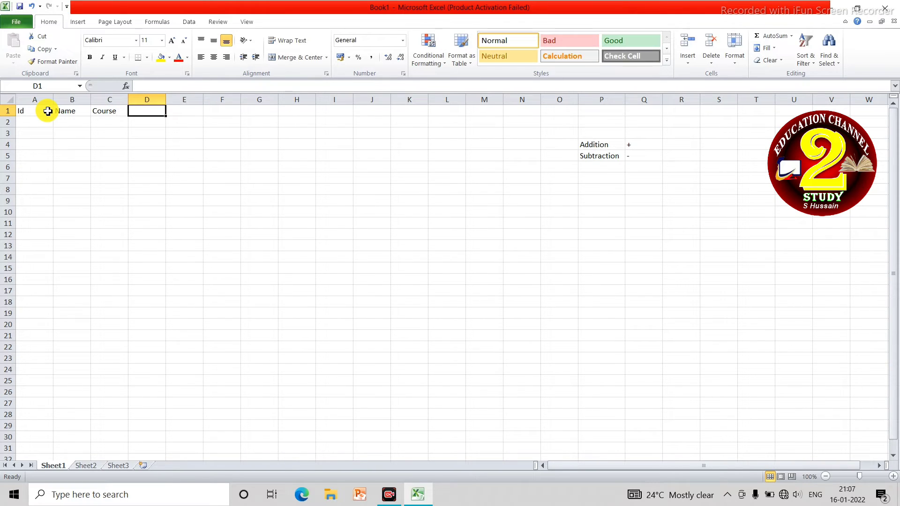
text(Branch)
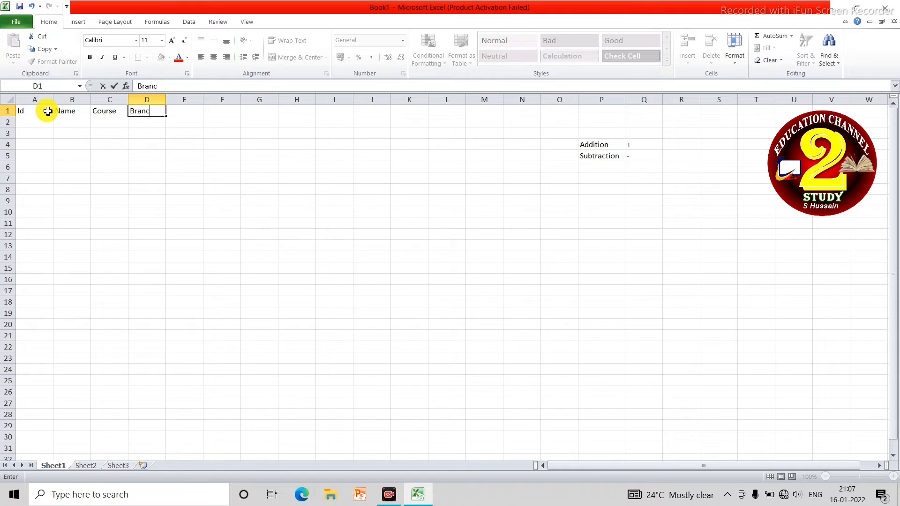
key(Tab)
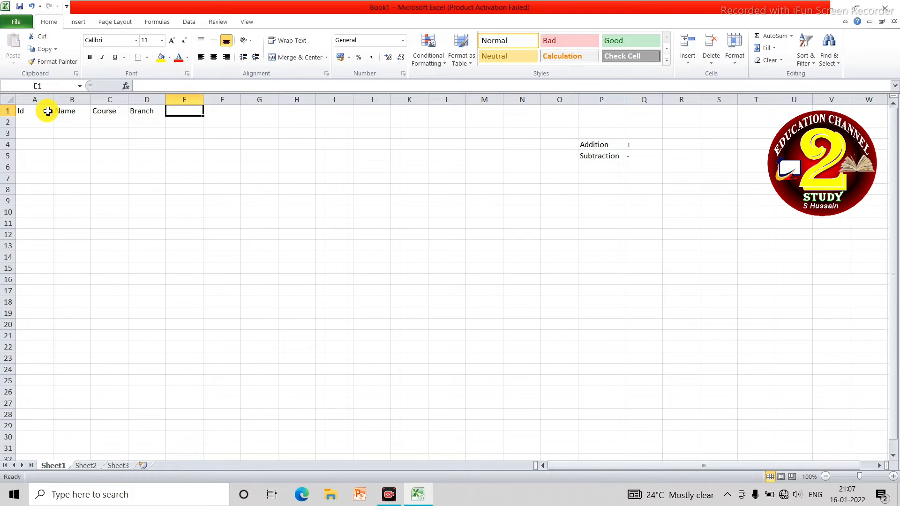
text(Du)
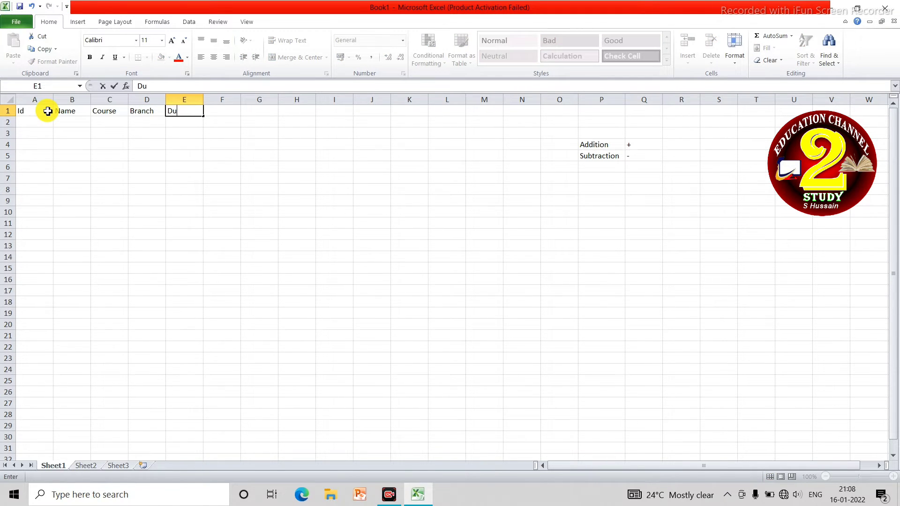
text(ration)
key(Tab)
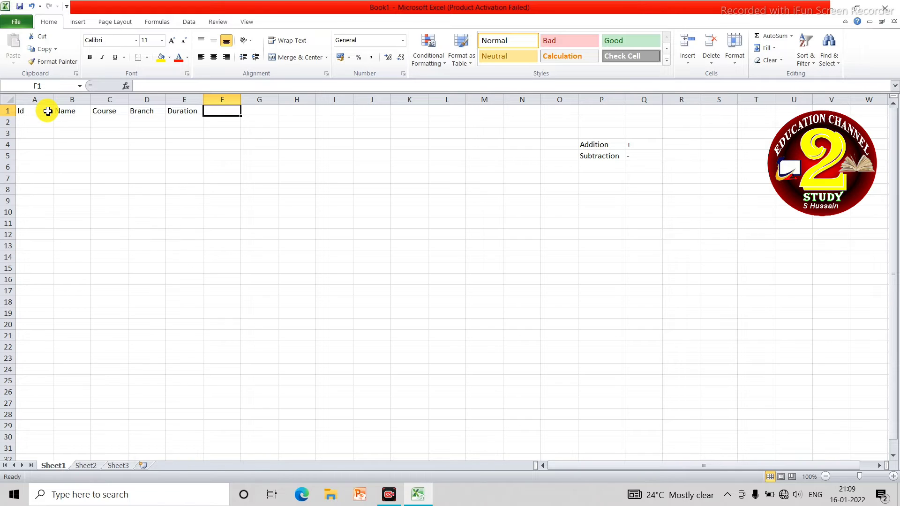
Continue the heading row with 1st, 2nd and 3rd in cells F1 to H1.
text(1st)
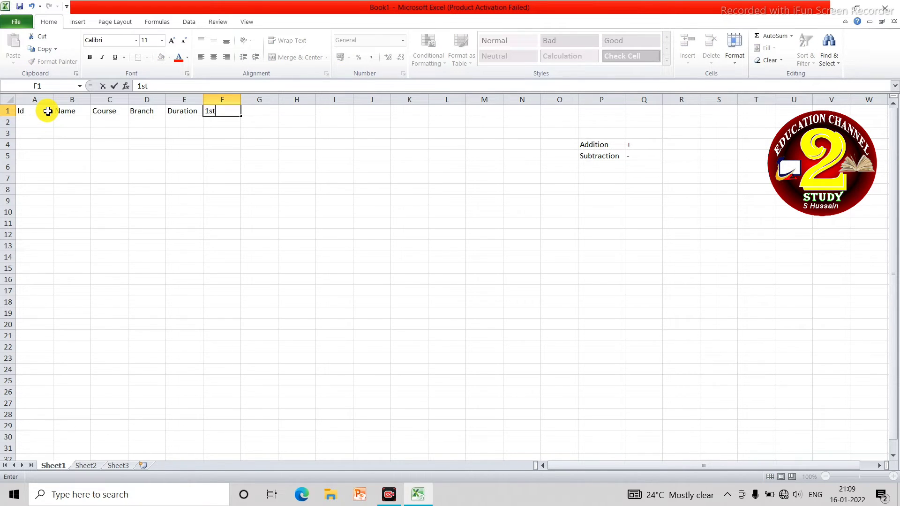
key(Tab)
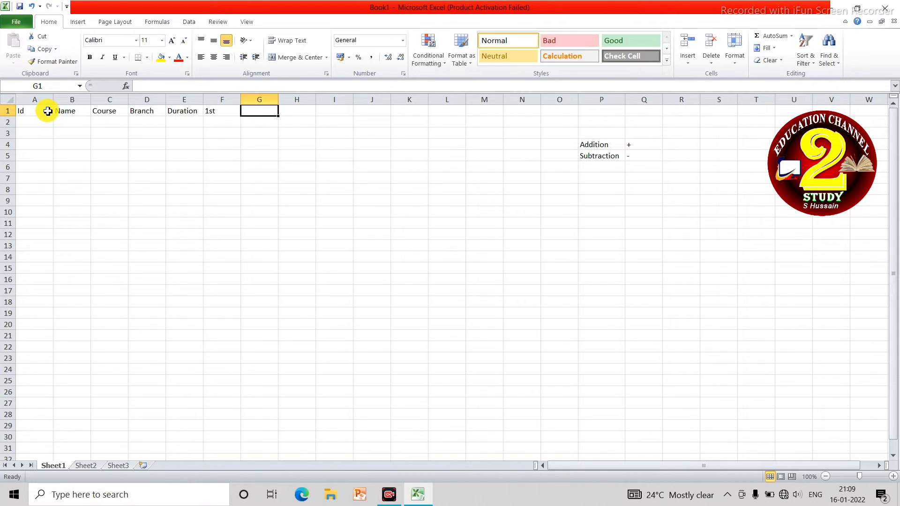
text(2nd)
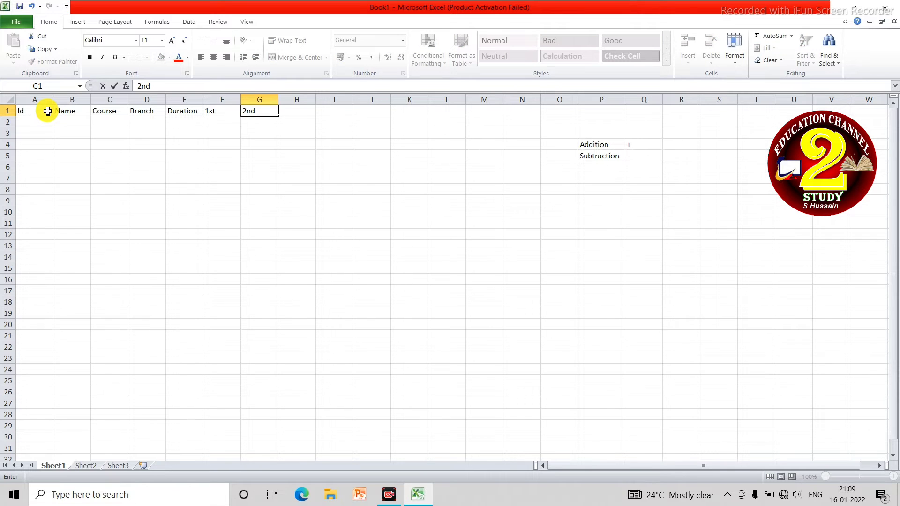
key(Tab)
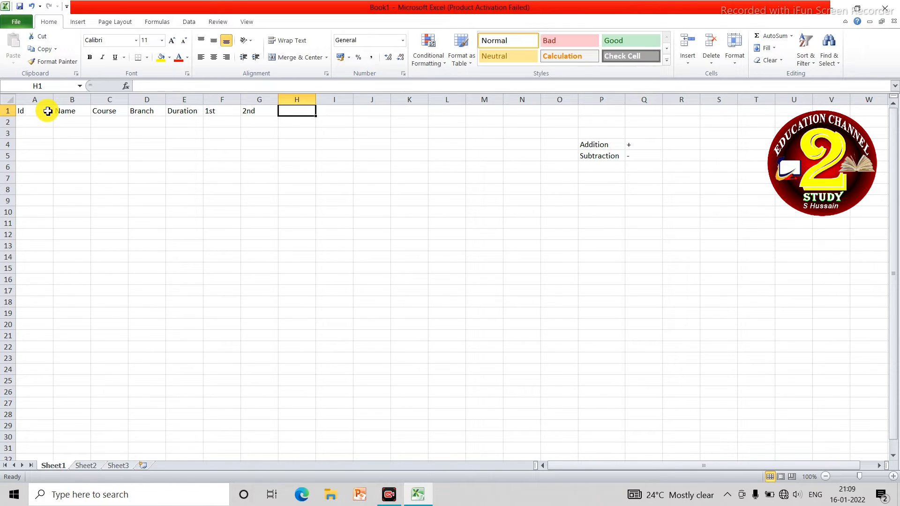
text(3rd)
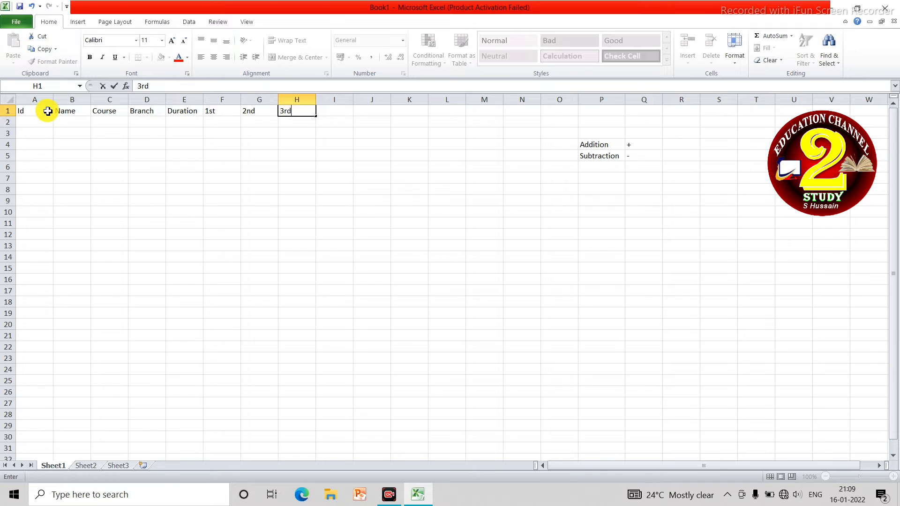
key(Tab)
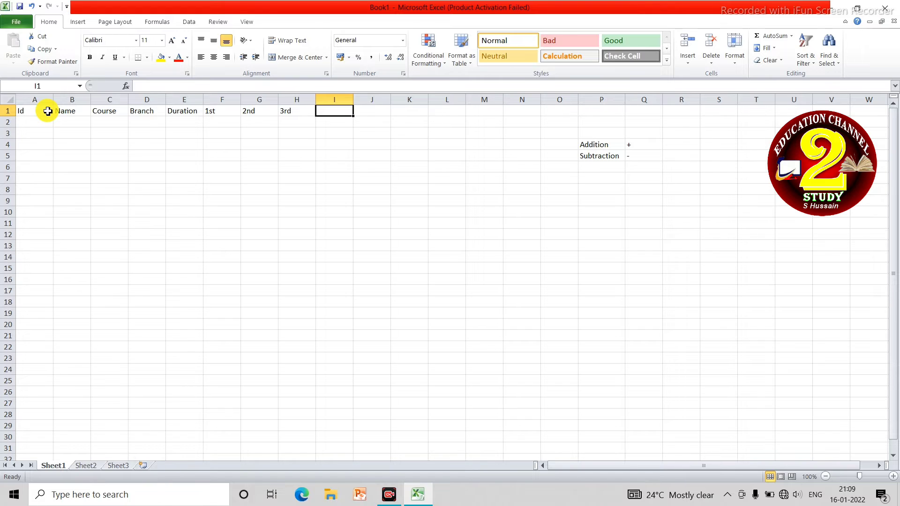
Complete the heading row with Amount in cell I1 and Dues in cell J1.
text(Amount)
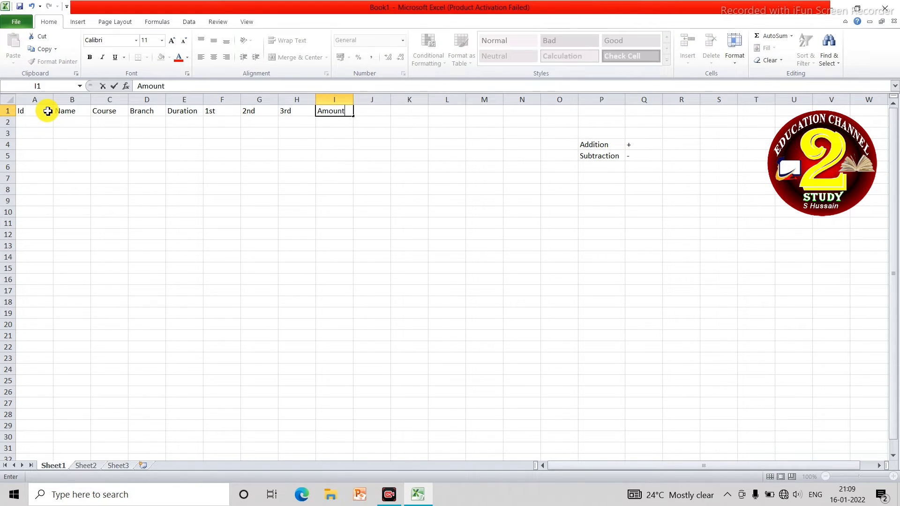
key(Tab)
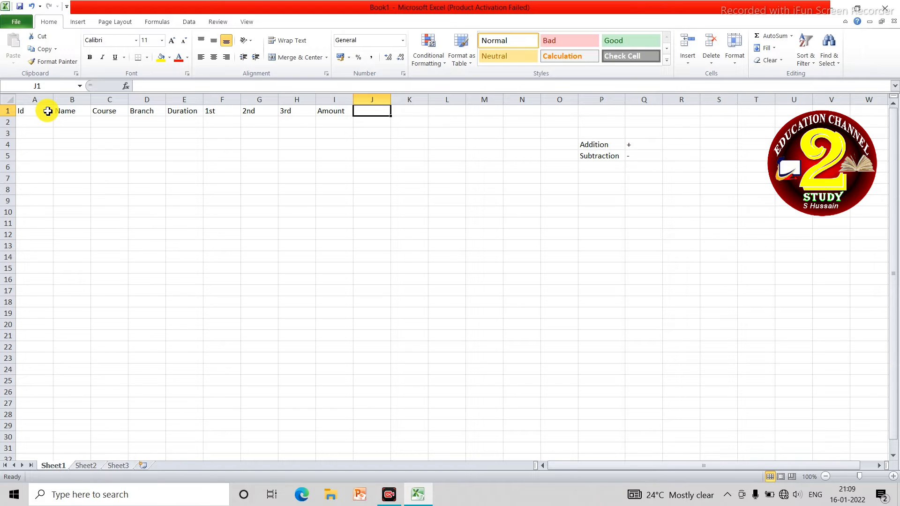
text(Du)
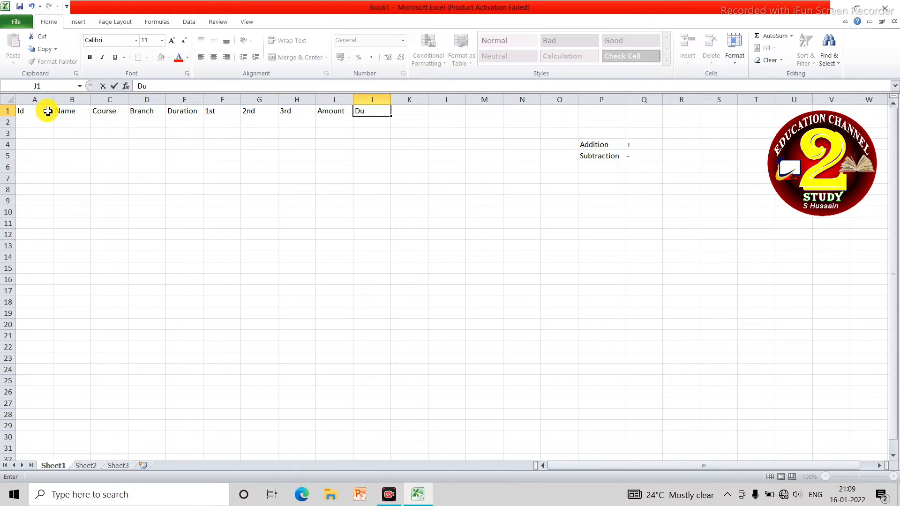
text(es)
key(Return)
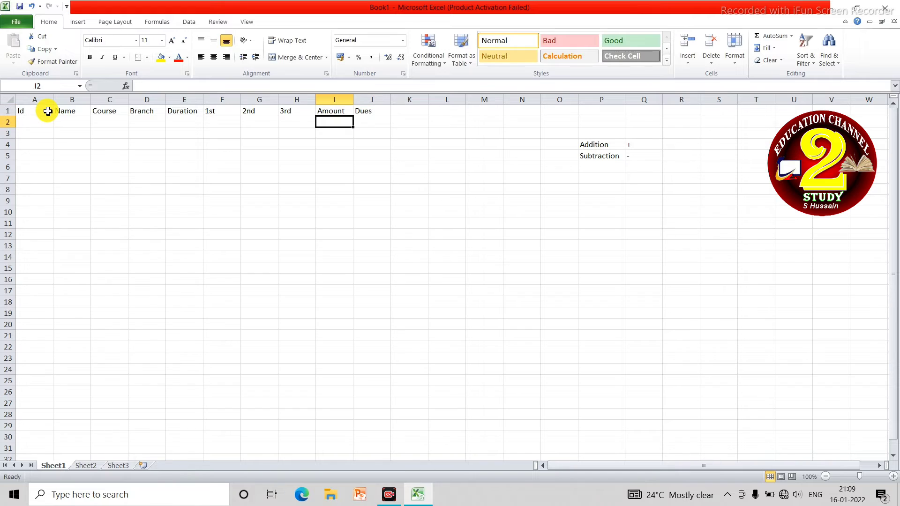
Enter the first student's ID number in A2 and full name in B2, and widen column B to fit the name.
click(26, 121)
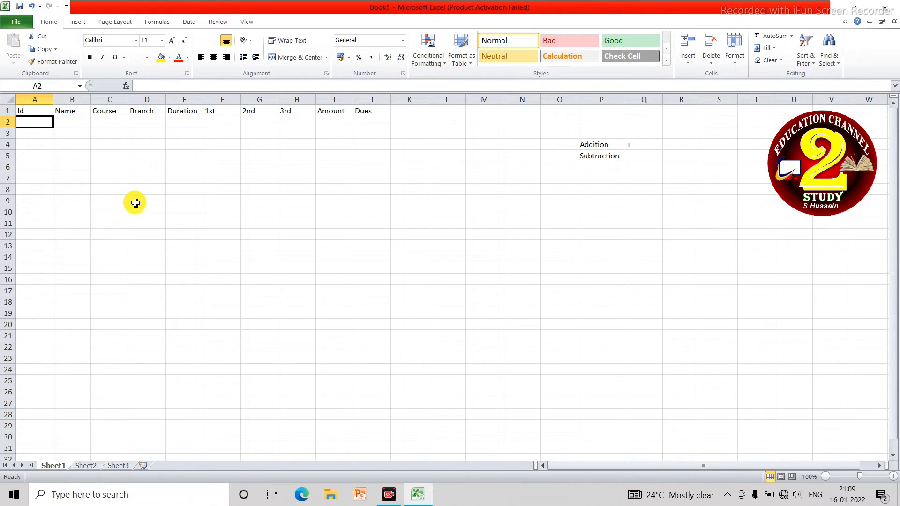
text(1001)
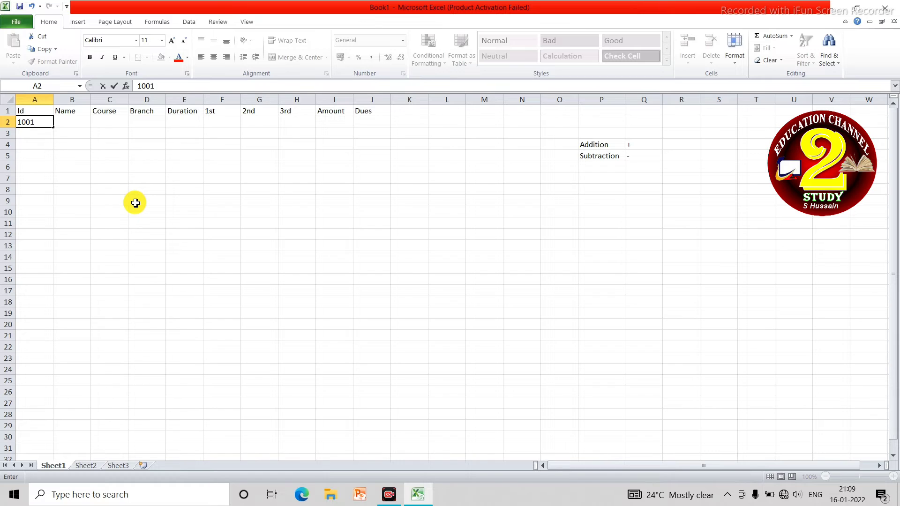
key(Tab)
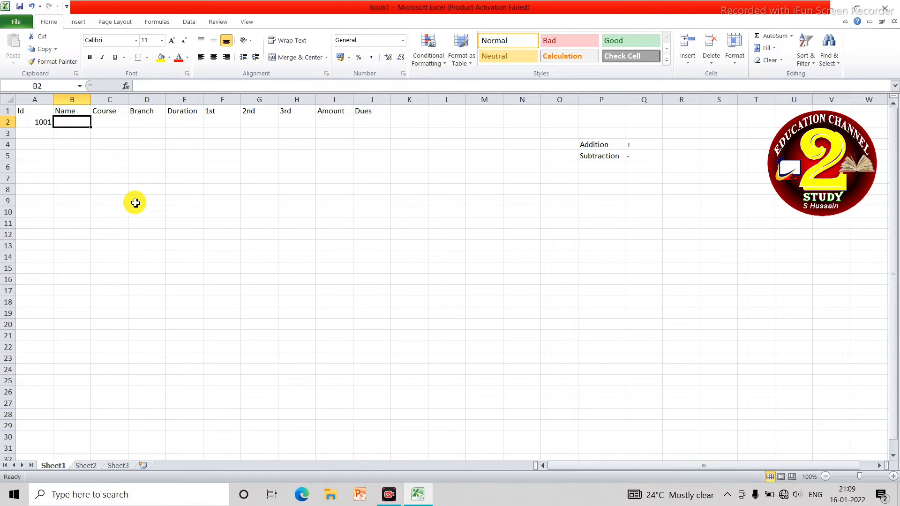
text(R)
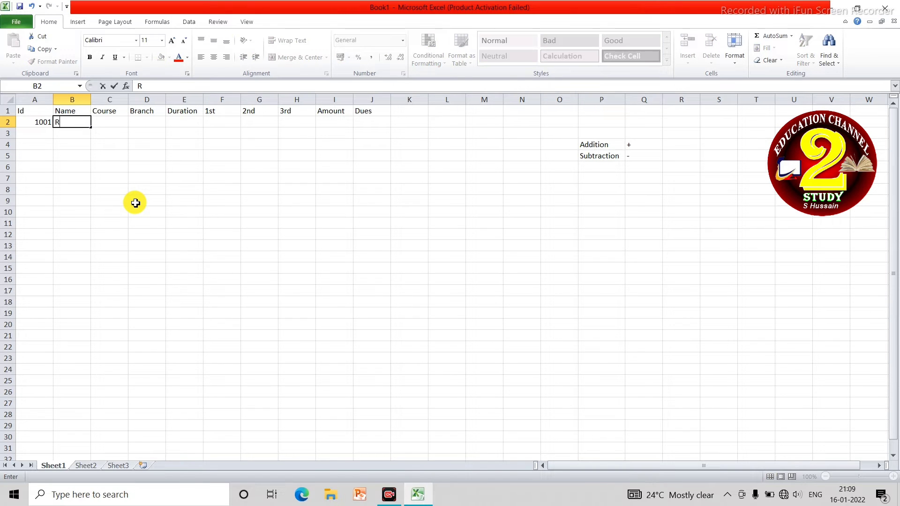
text(aja Kumar)
key(Return)
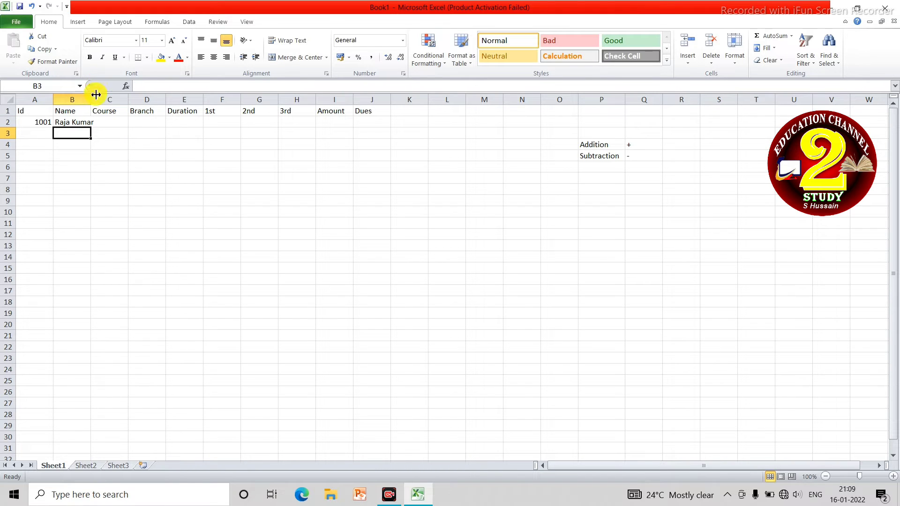
drag(94, 101, 99, 101)
Enter B.tech as the first student's course in cell C2.
click(120, 123)
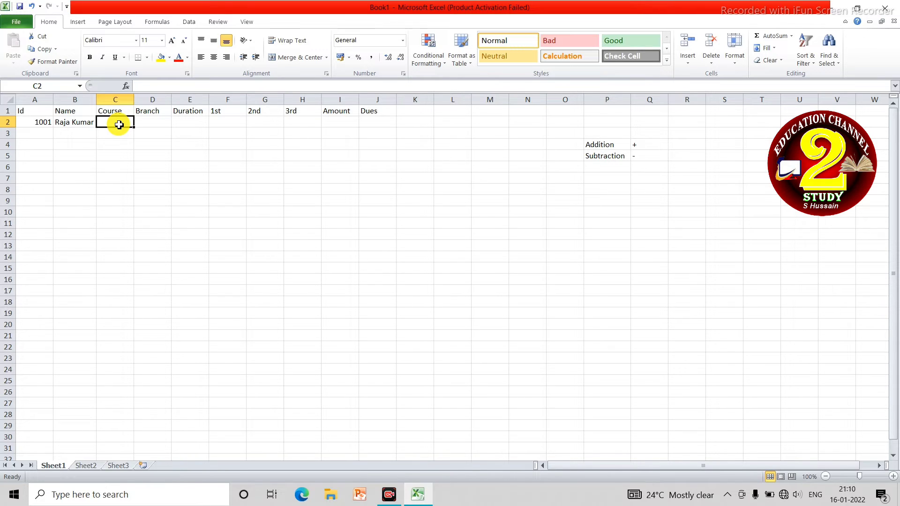
text(B.tec)
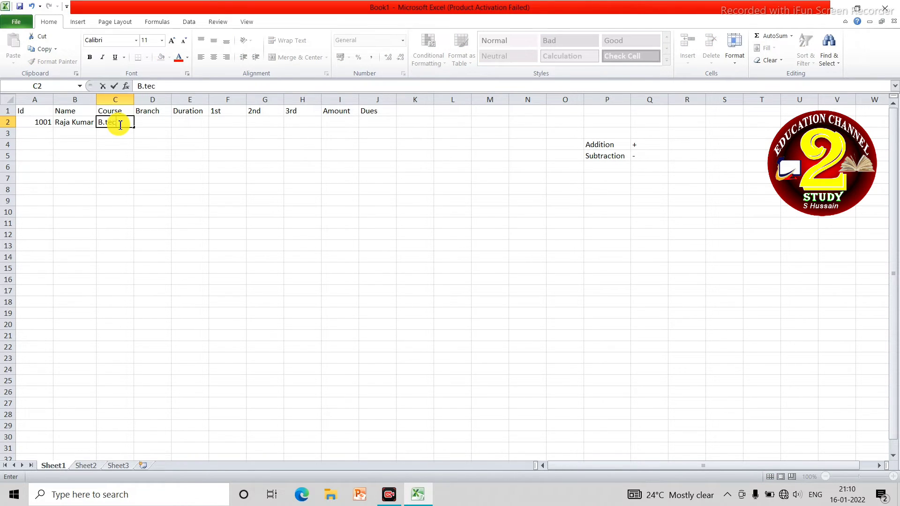
text(h)
key(Tab)
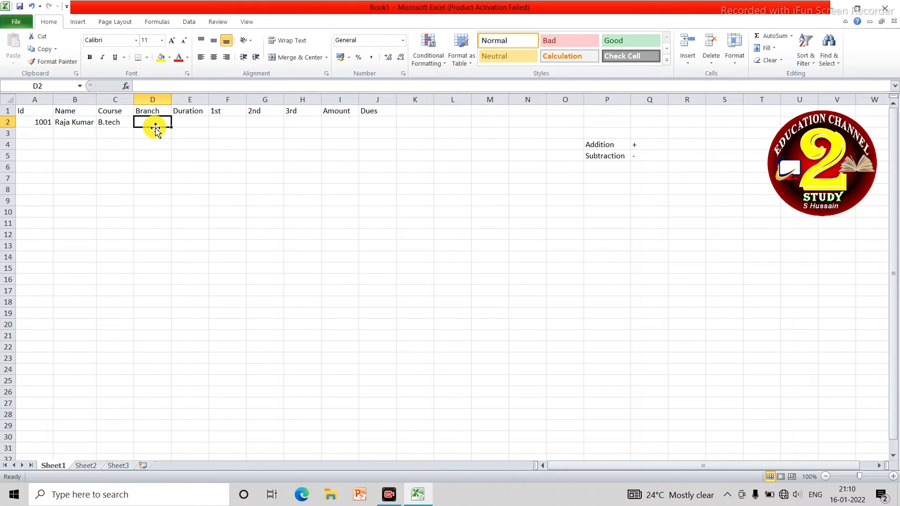
Enter ME as the first student's branch in cell D2.
text(M)
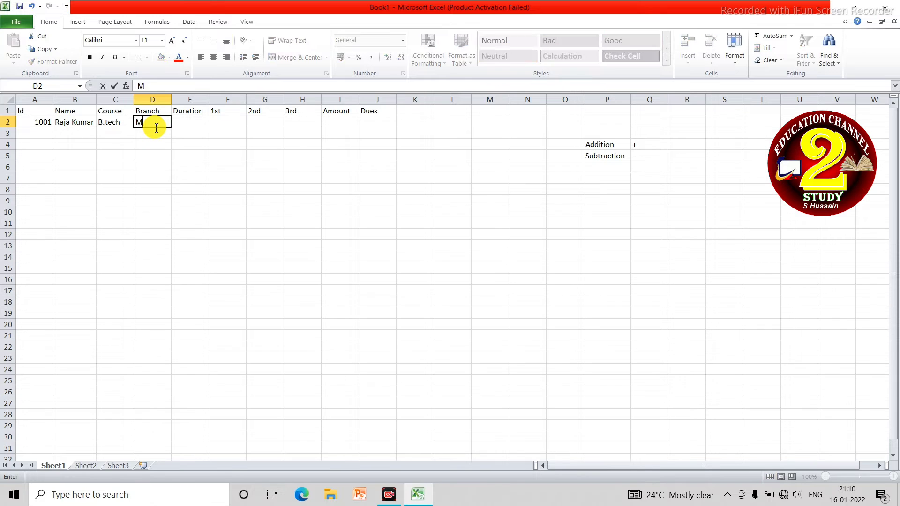
text(E)
key(Return)
click(155, 127)
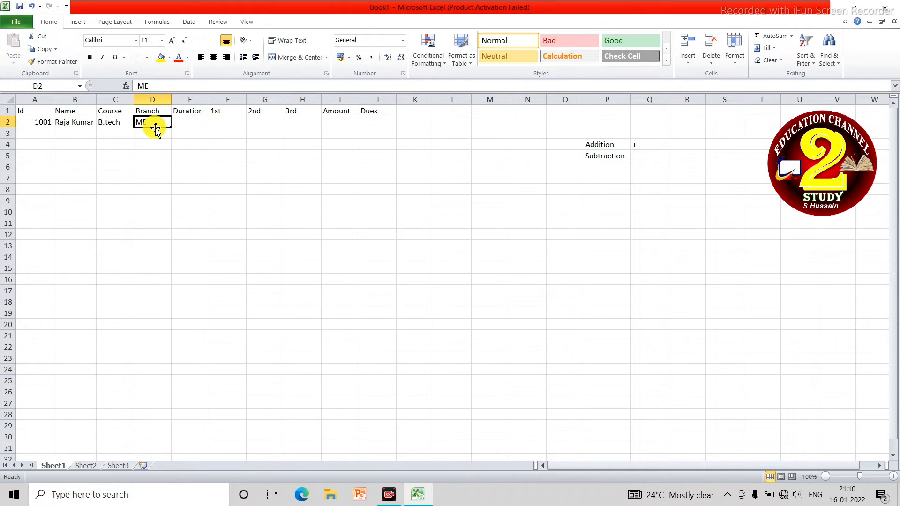
key(Right)
text(CE)
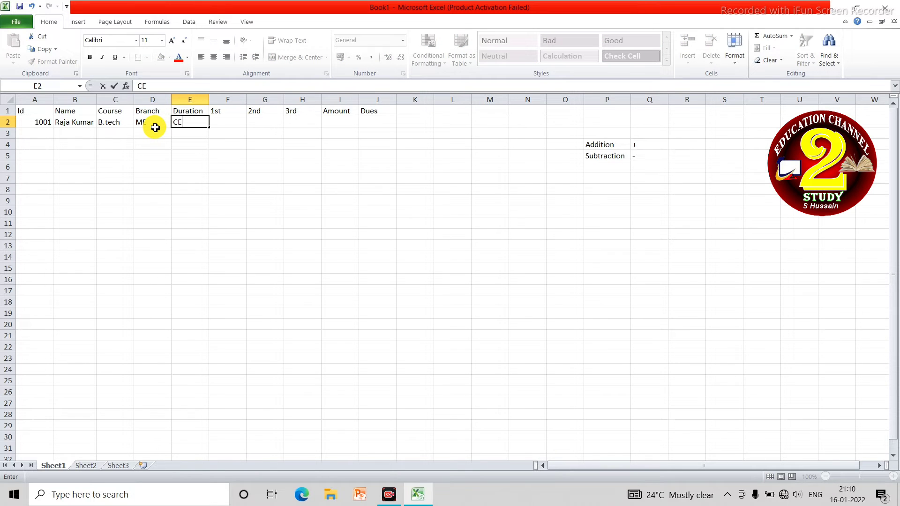
key(Return)
key(Up)
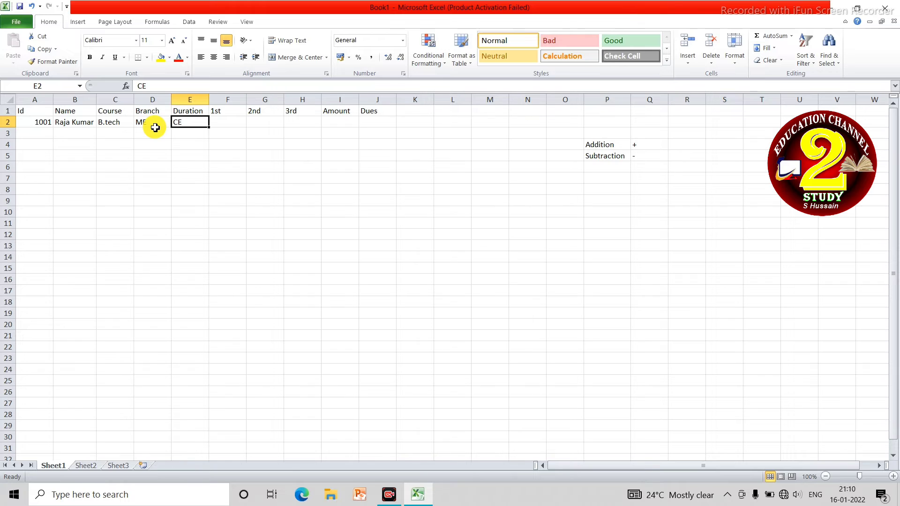
key(BackSpace)
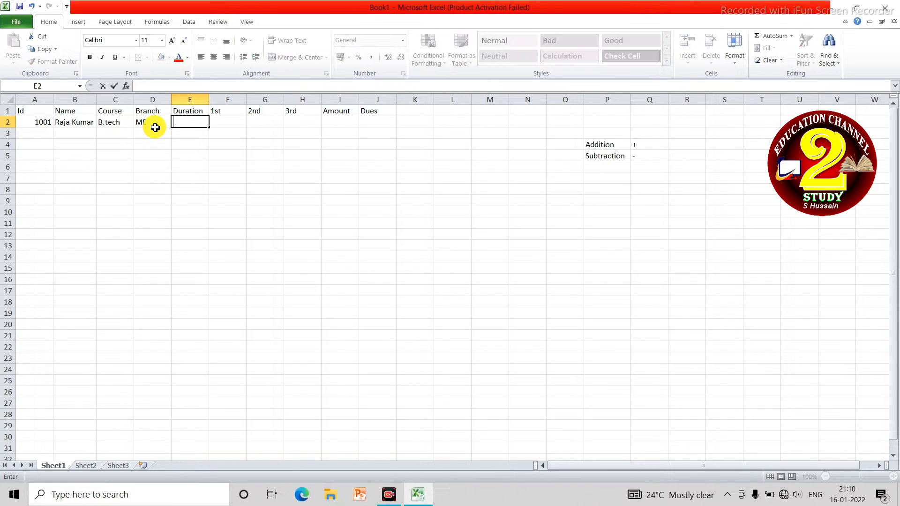
click(155, 127)
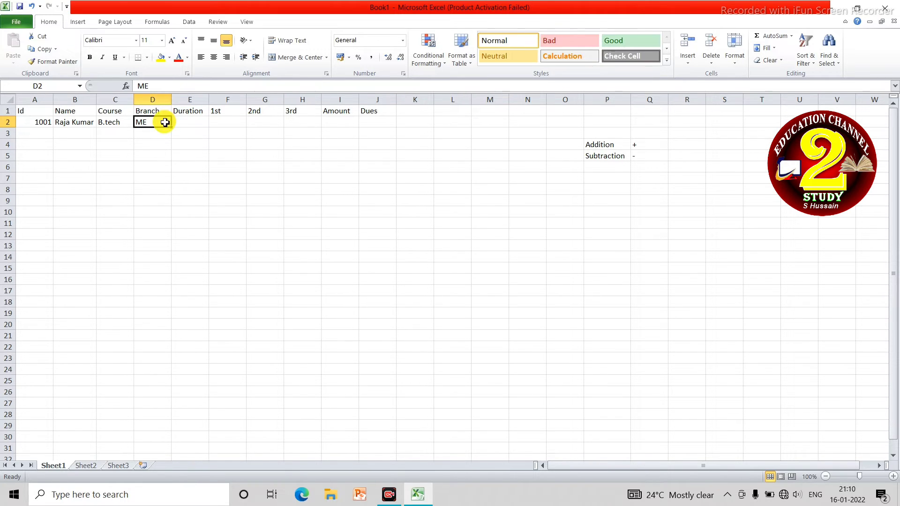
Enter 4 Year as the first student's course duration in cell E2.
click(191, 122)
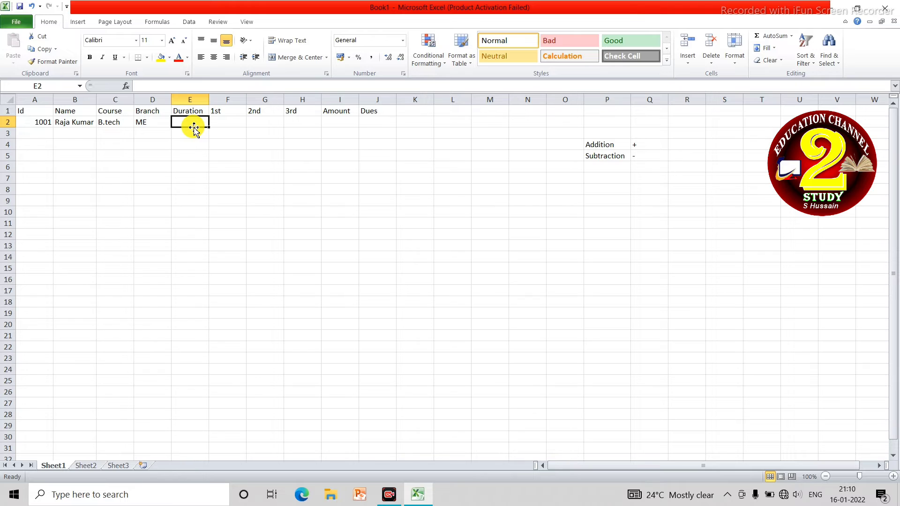
text(4)
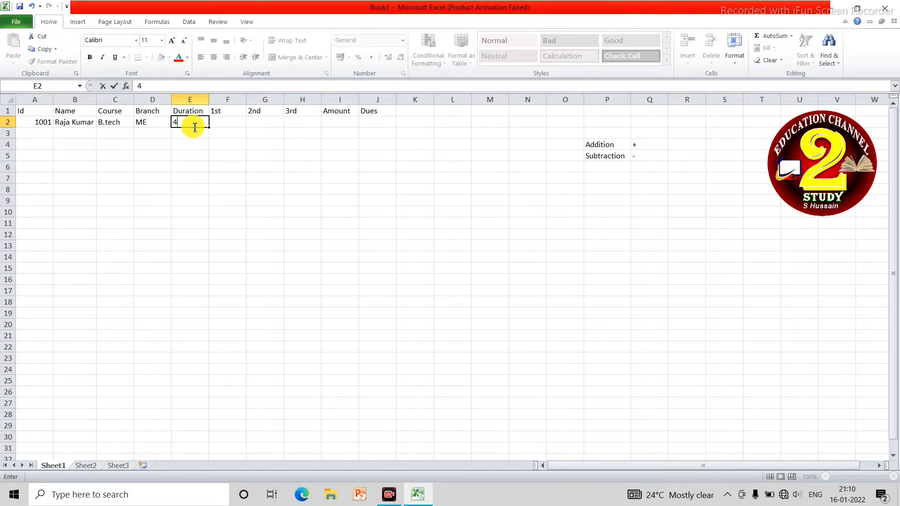
text( Year)
click(228, 122)
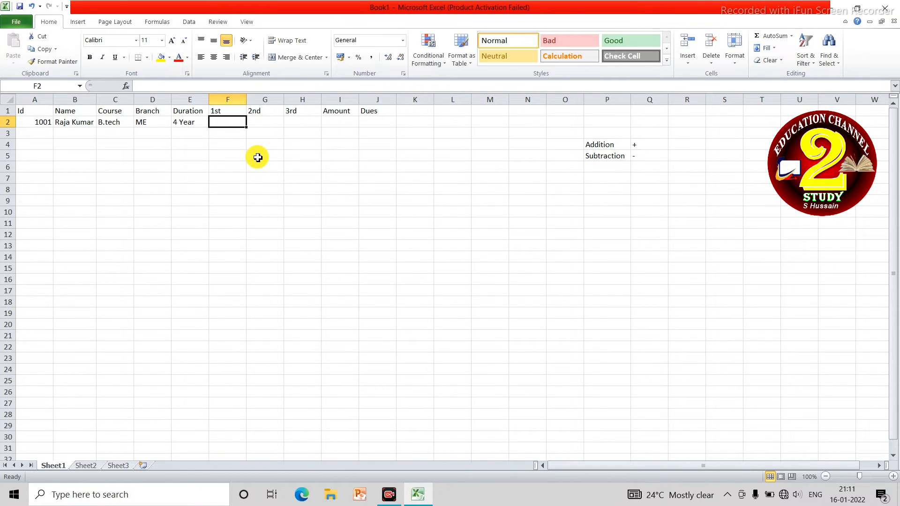
Enter the first student's 1st, 2nd and 3rd installments as 5000, 3600 and 4000 in cells F2 to H2.
text(5000)
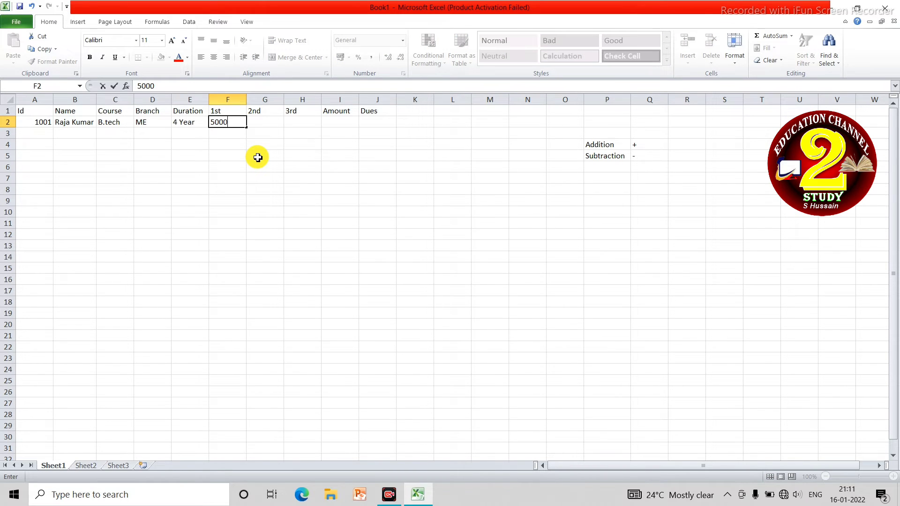
key(Tab)
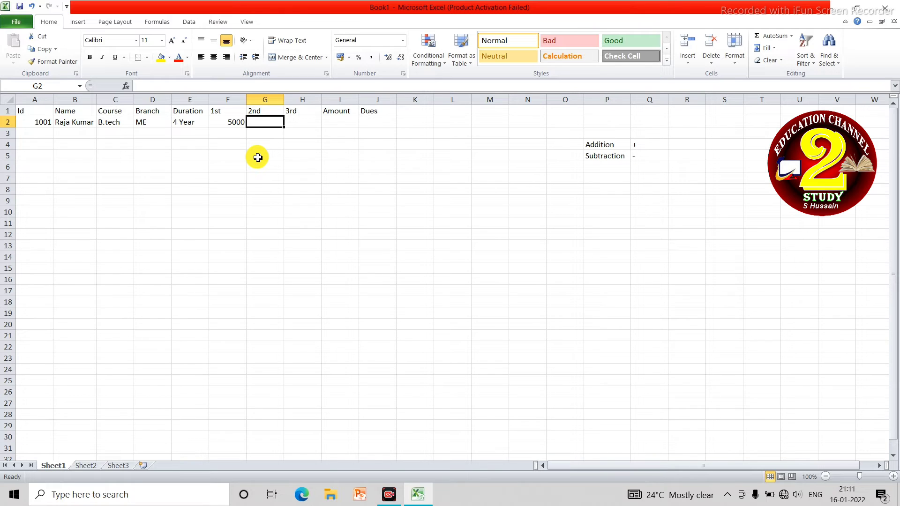
text(36)
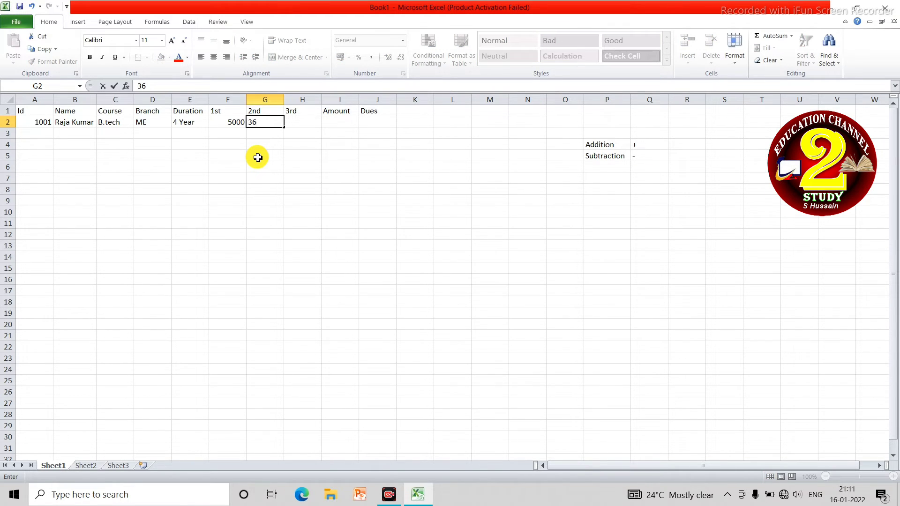
text(00)
key(Tab)
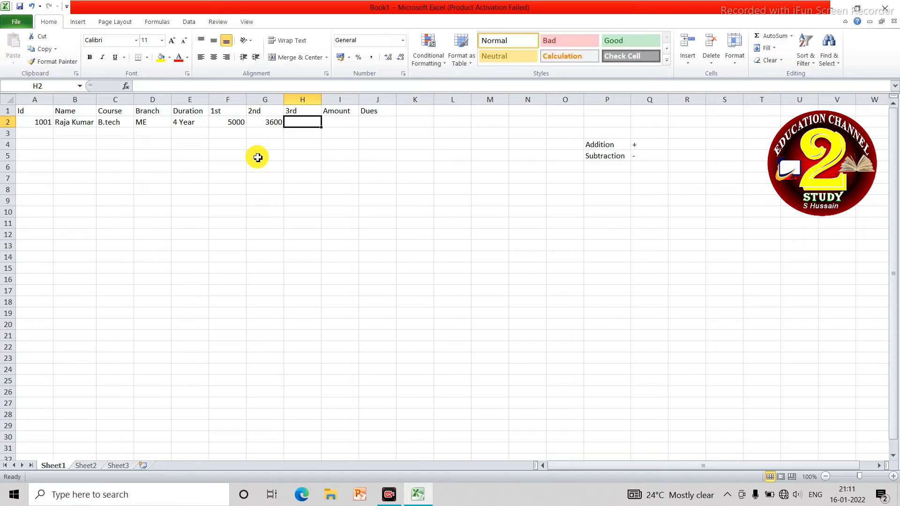
text(5)
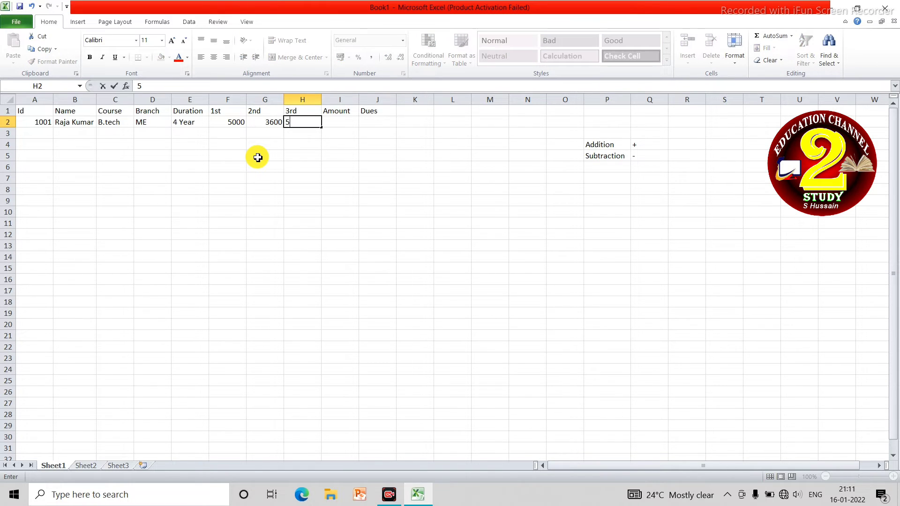
key(BackSpace)
text(4000)
key(Tab)
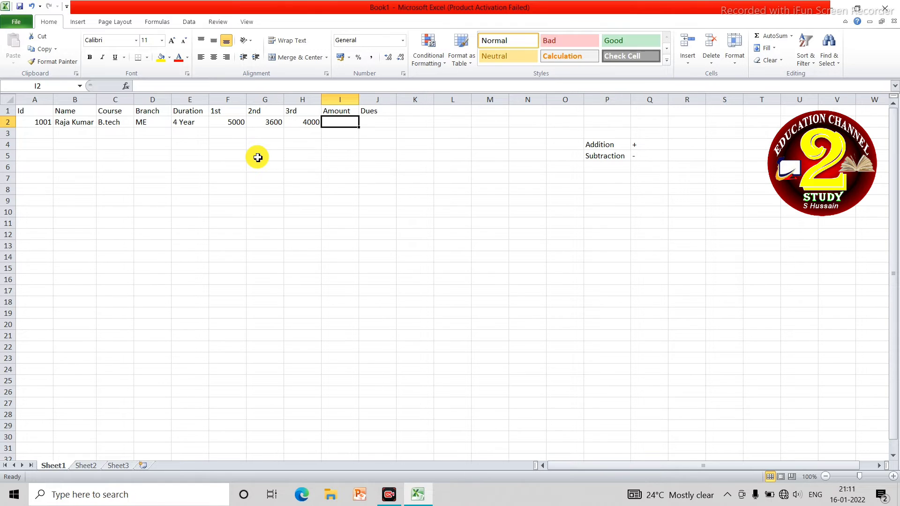
Calculate the first student's amount in I2 with the formula =F2+G2+H2 and check it against the three installments.
text(=)
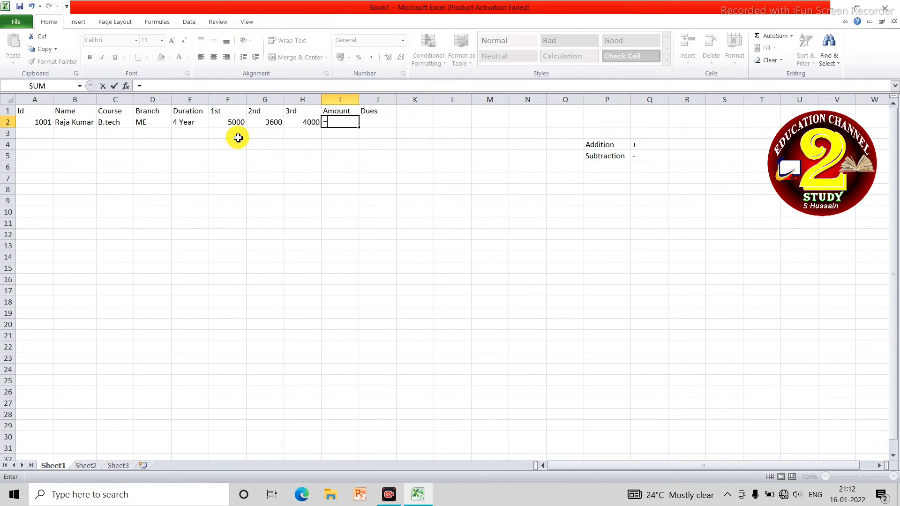
click(228, 122)
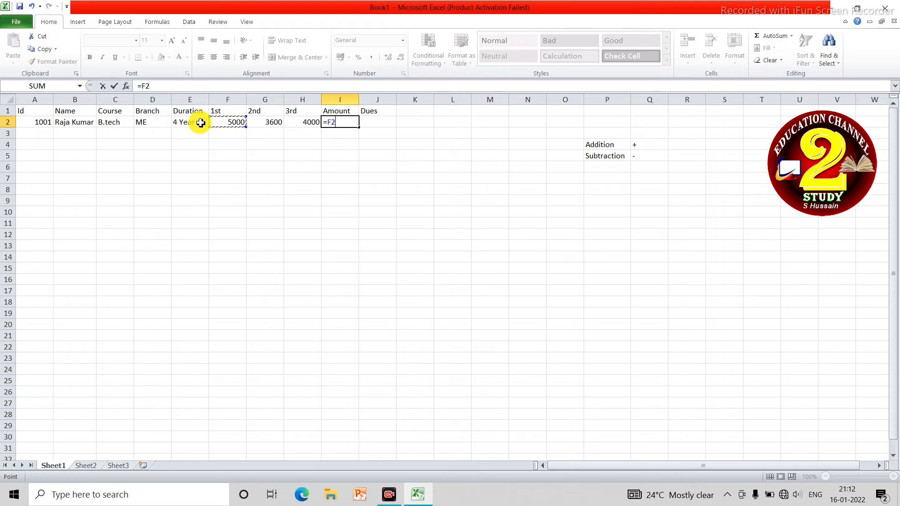
text(+)
click(262, 123)
text(+)
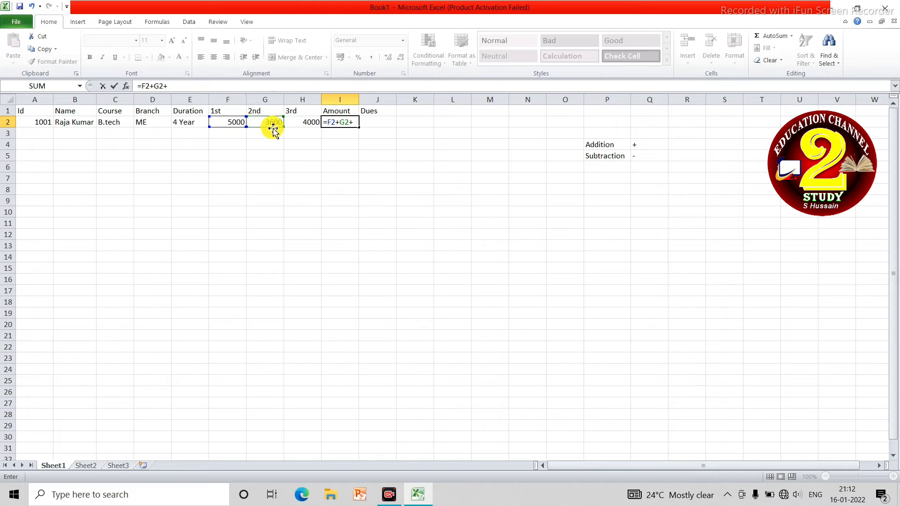
click(302, 123)
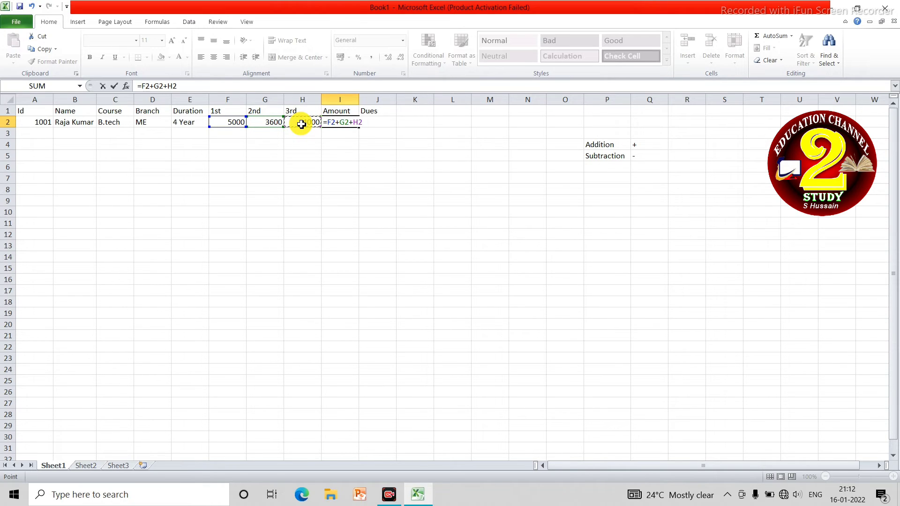
key(Return)
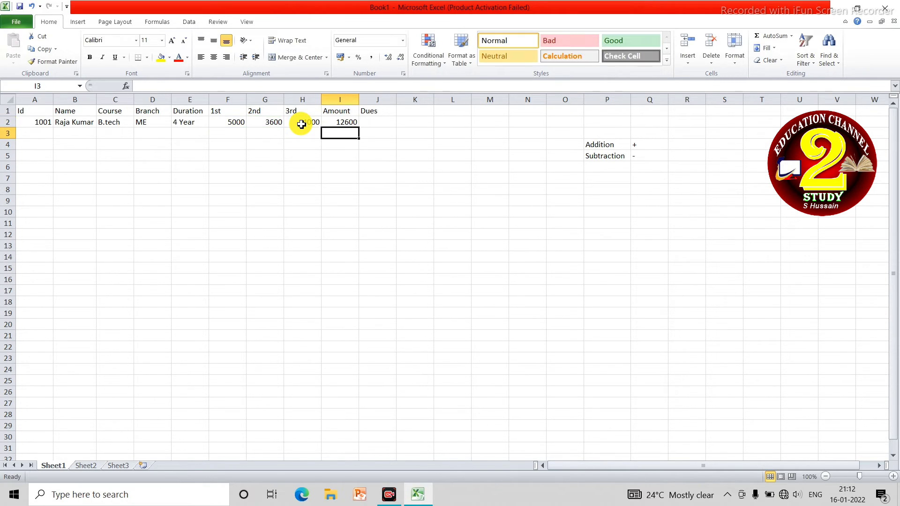
drag(239, 122, 306, 121)
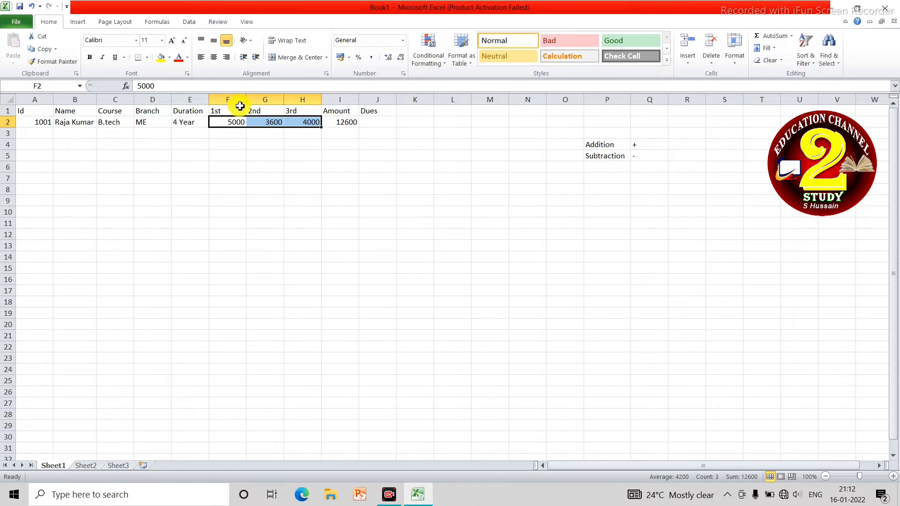
click(336, 167)
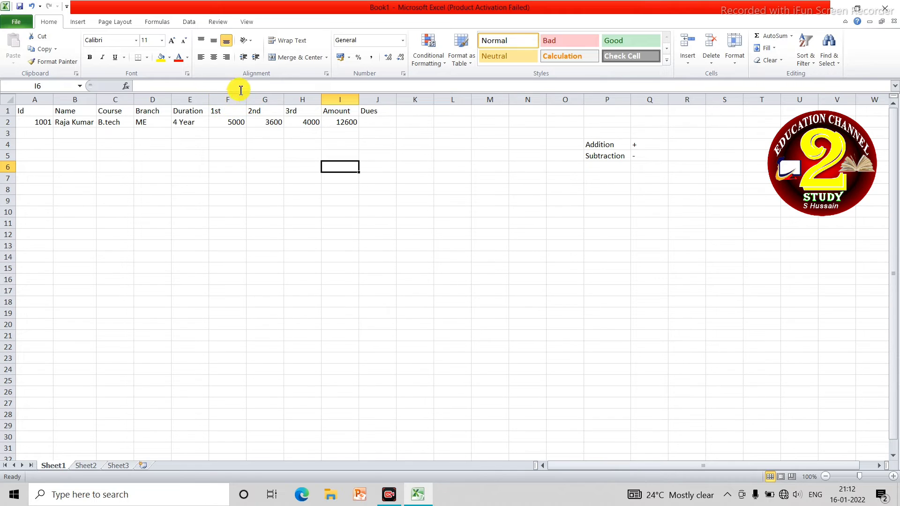
Insert a Fee column before the 1st installment column, with 18000 as the first student's fee in F2.
click(232, 97)
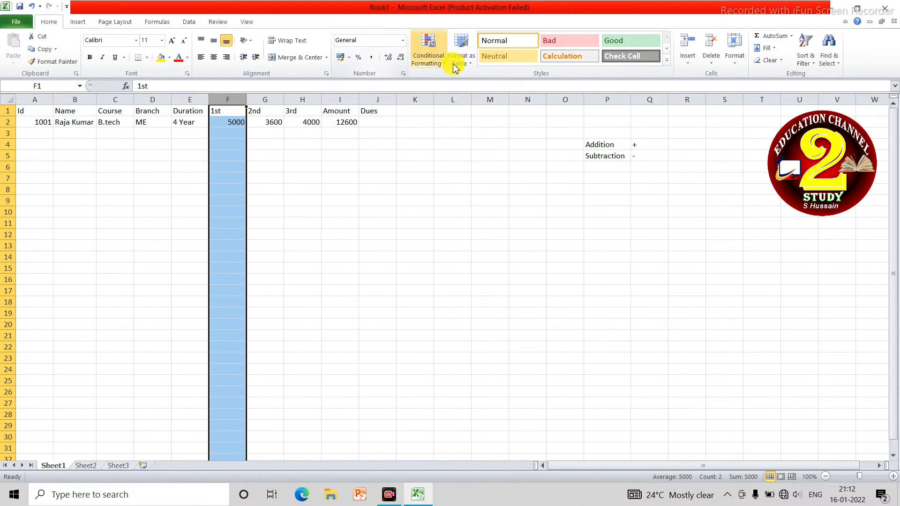
click(685, 45)
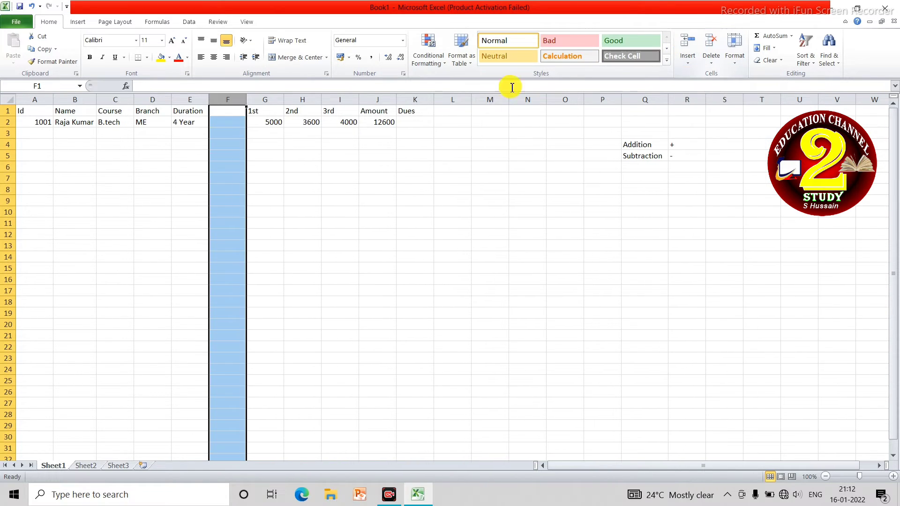
click(224, 112)
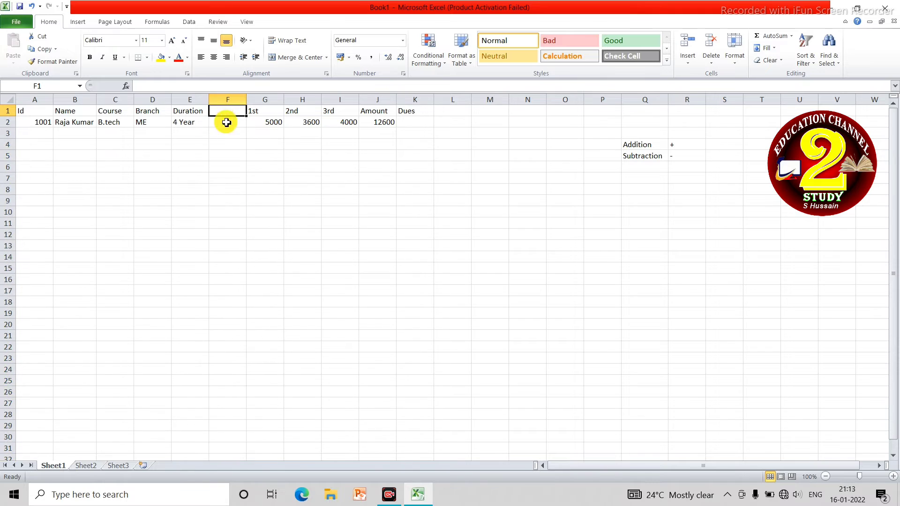
text(F)
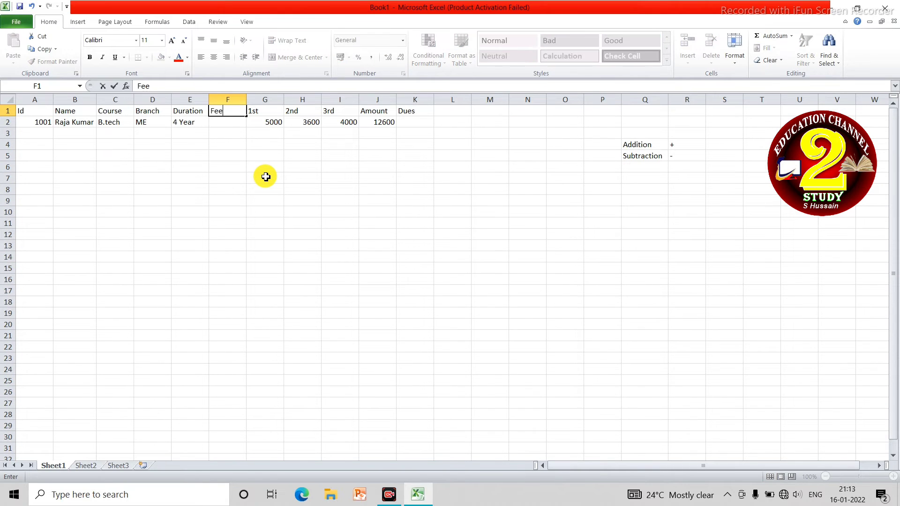
text(ee)
key(Return)
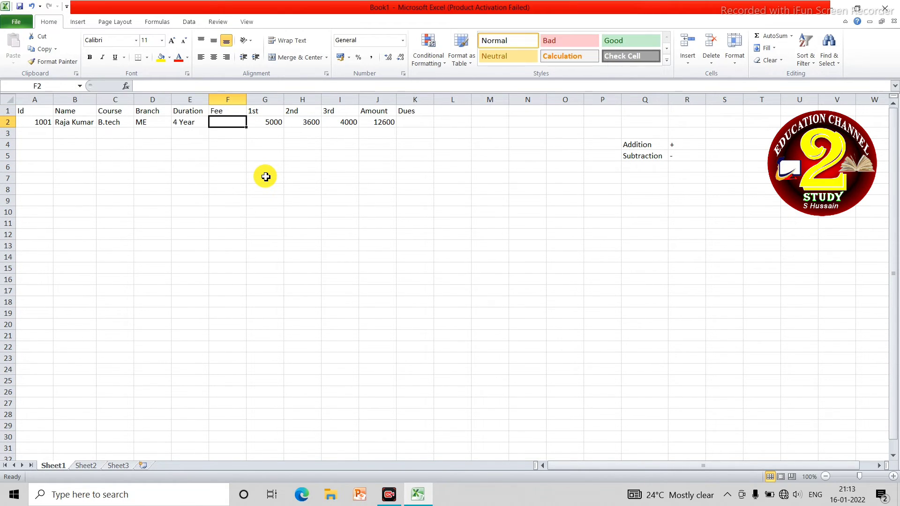
text(18000)
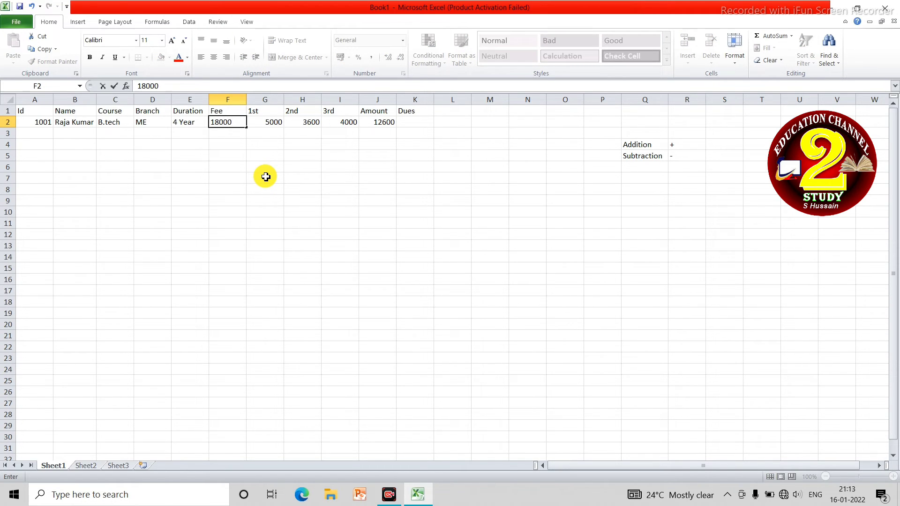
key(Return)
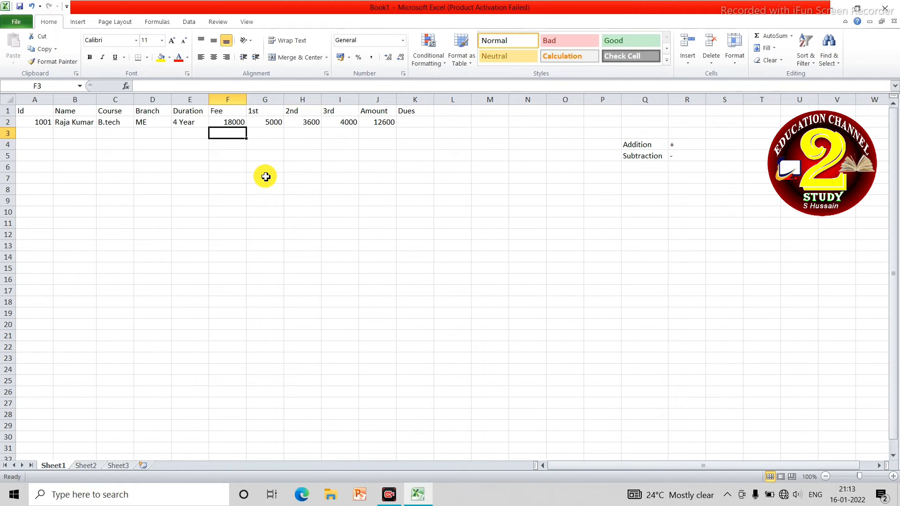
Review the first student's fee, three installments and amount formula in cells F2 to J2.
key(Right)
key(Up)
key(Right)
key(Right)
key(Right)
key(Right)
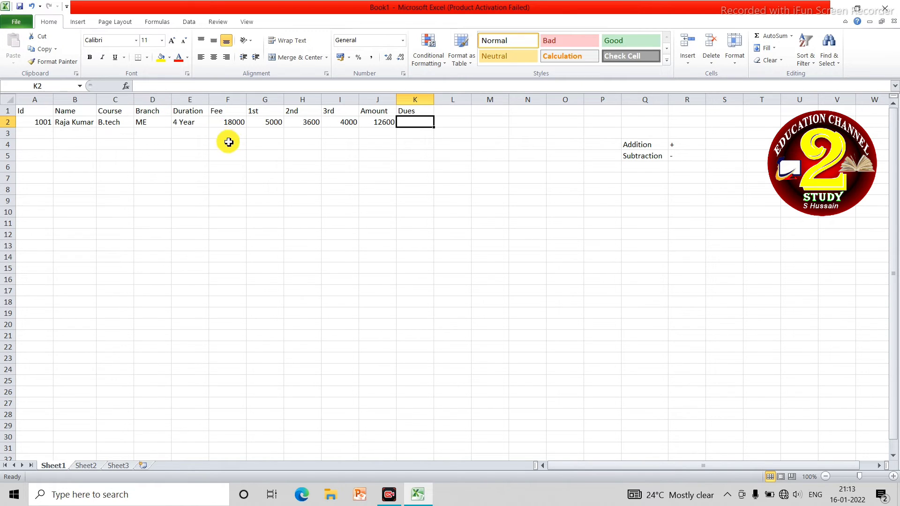
click(227, 123)
click(266, 122)
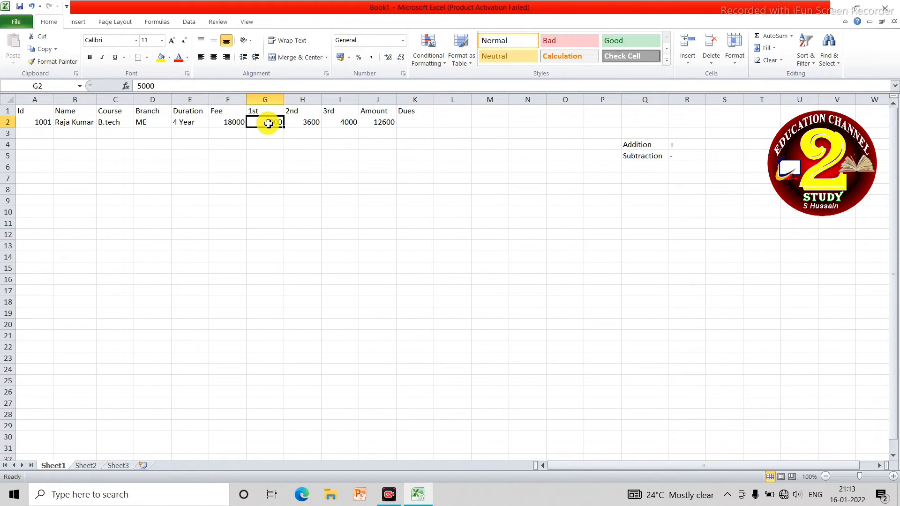
click(307, 124)
click(346, 124)
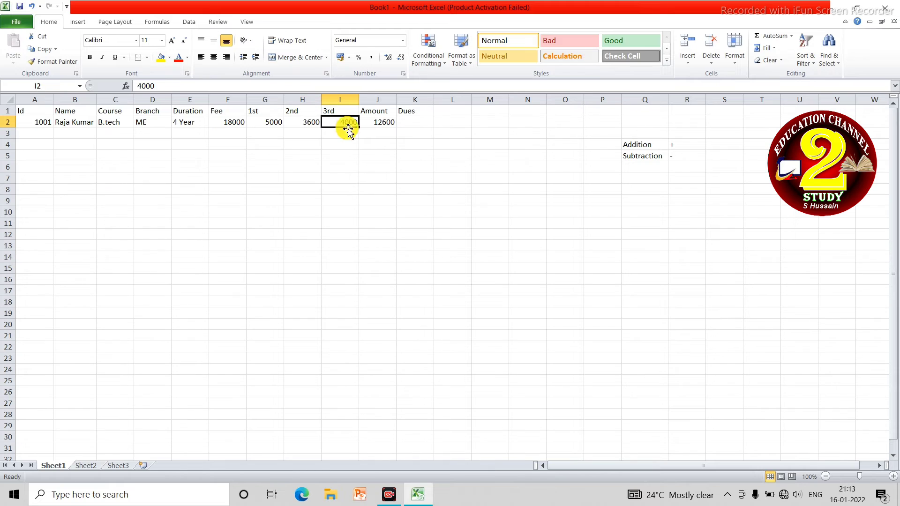
click(382, 121)
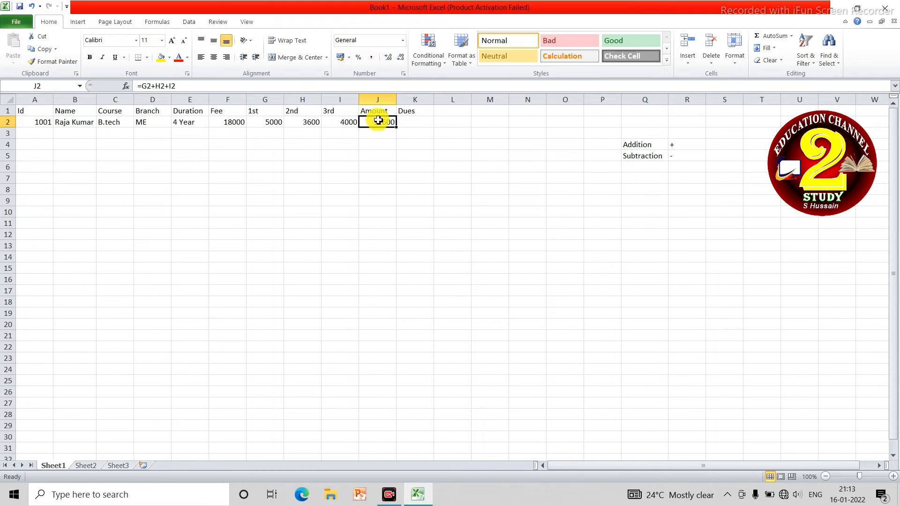
Calculate the first student's dues in K2 by subtracting the amount from the fee with the formula =F2-J2.
click(409, 123)
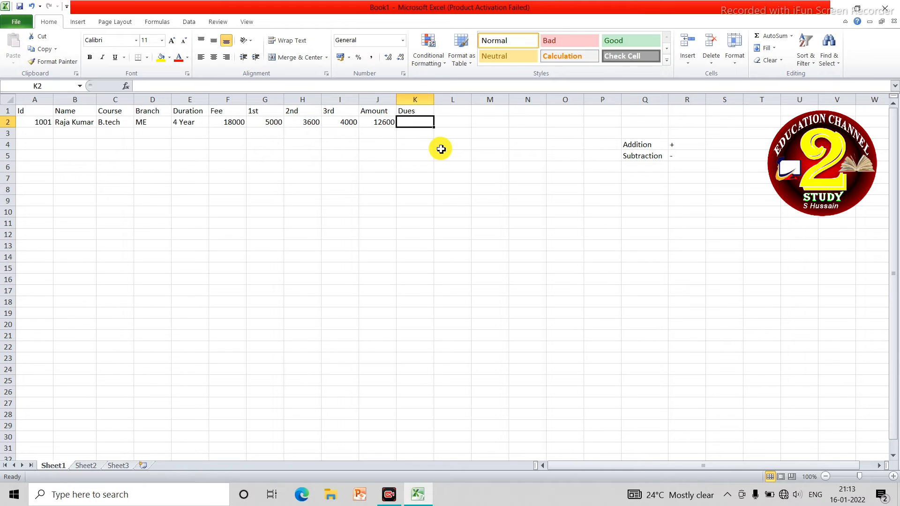
text(=)
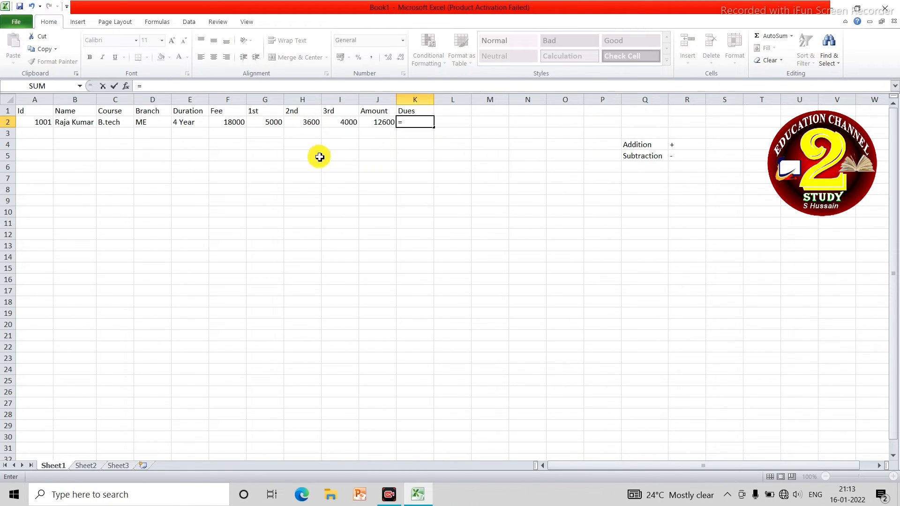
click(221, 122)
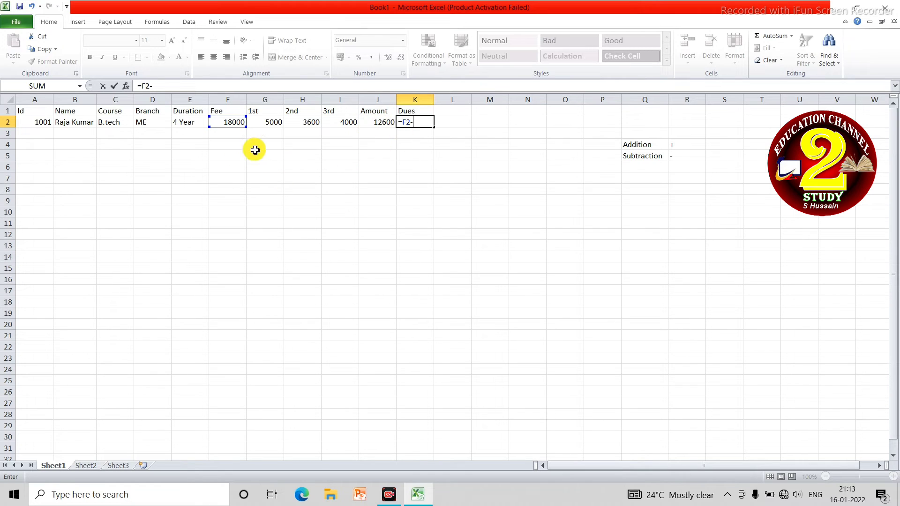
click(374, 122)
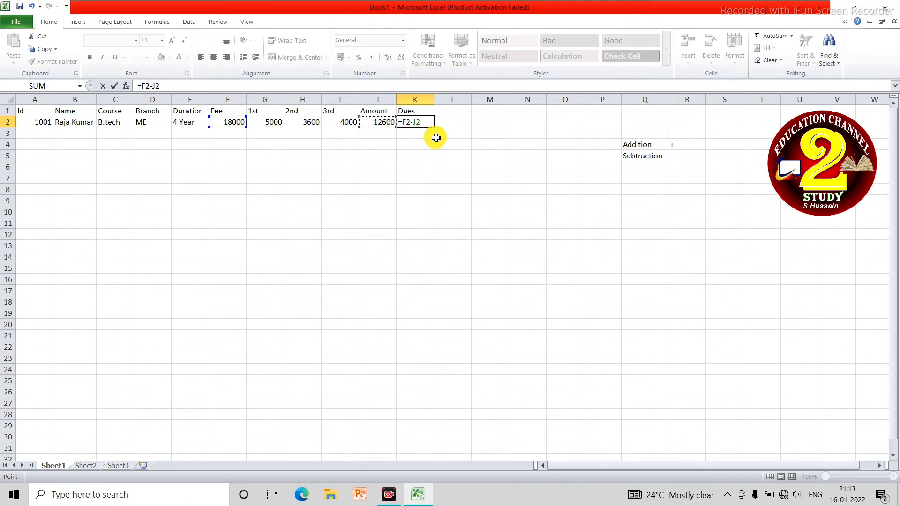
key(Return)
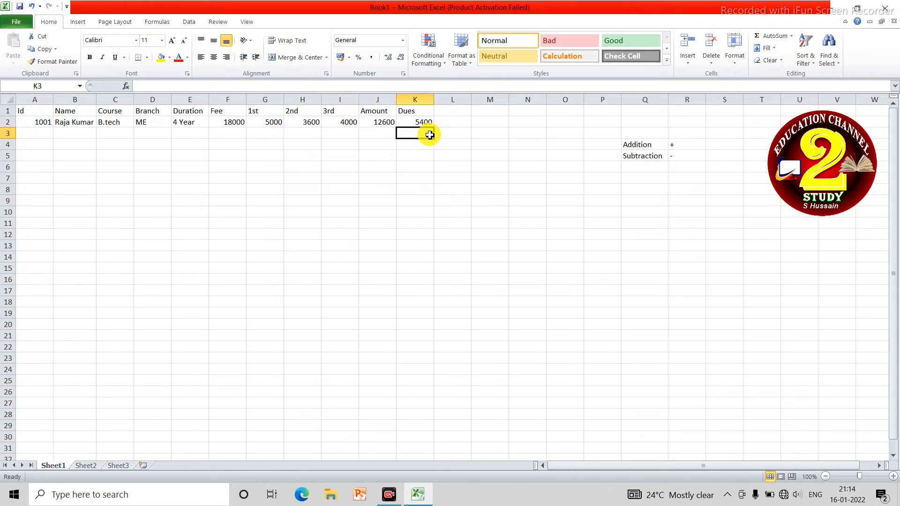
Insert a blank row above the column headers, removing the extra second row so only one remains.
click(193, 99)
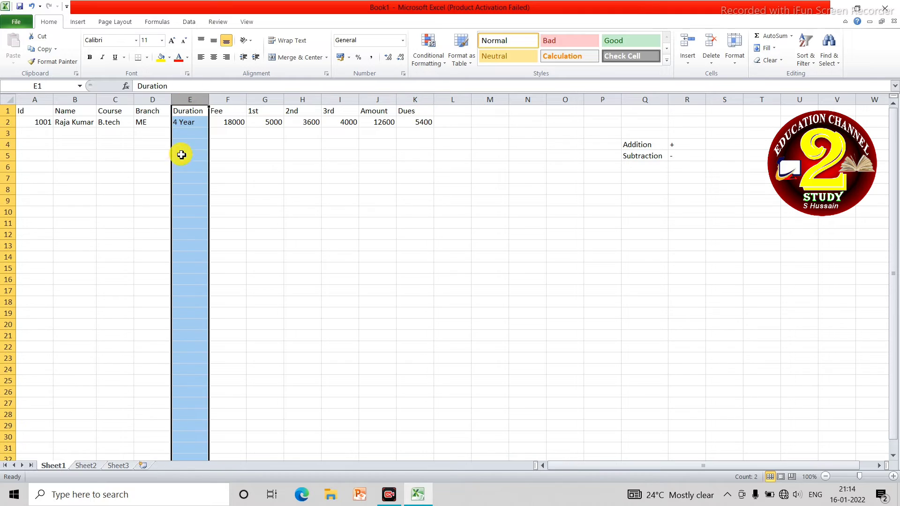
click(137, 193)
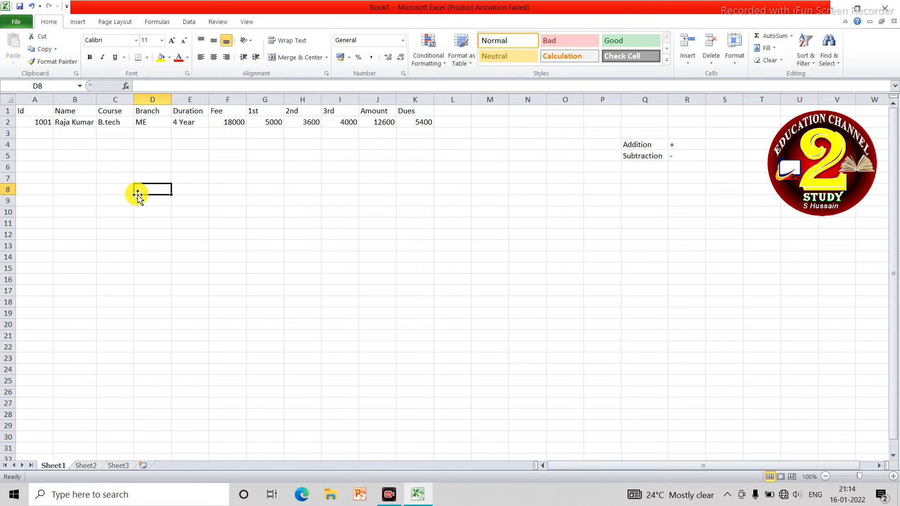
click(6, 111)
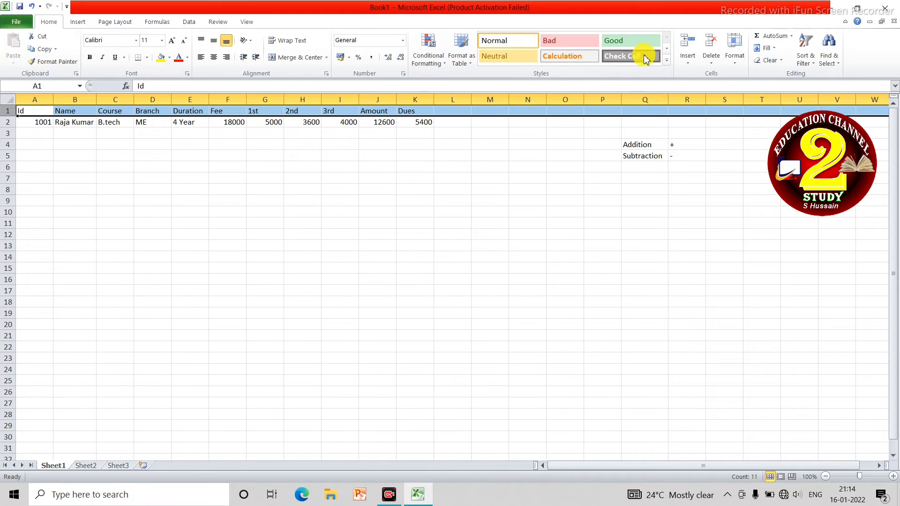
click(681, 40)
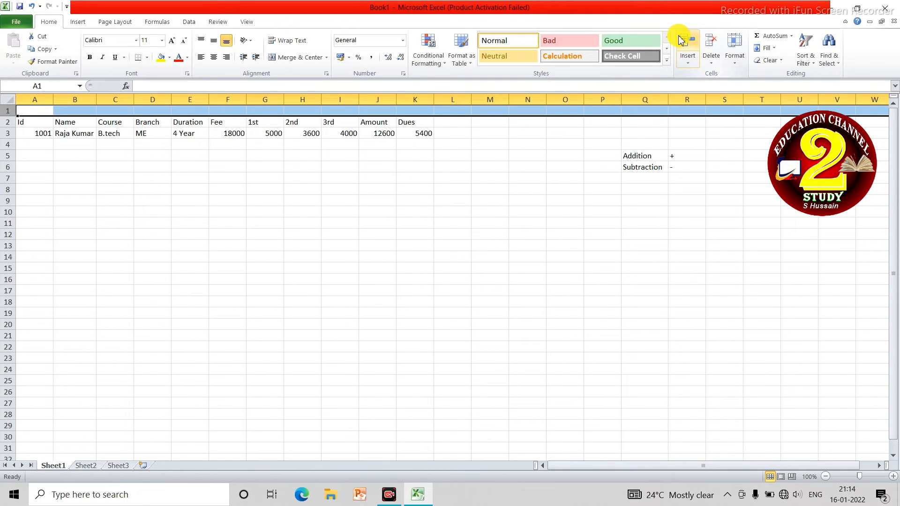
click(692, 39)
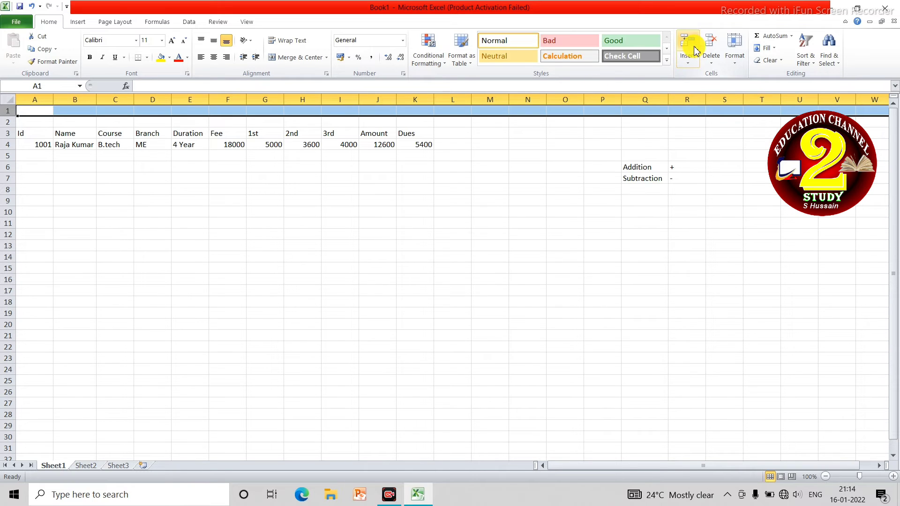
click(708, 41)
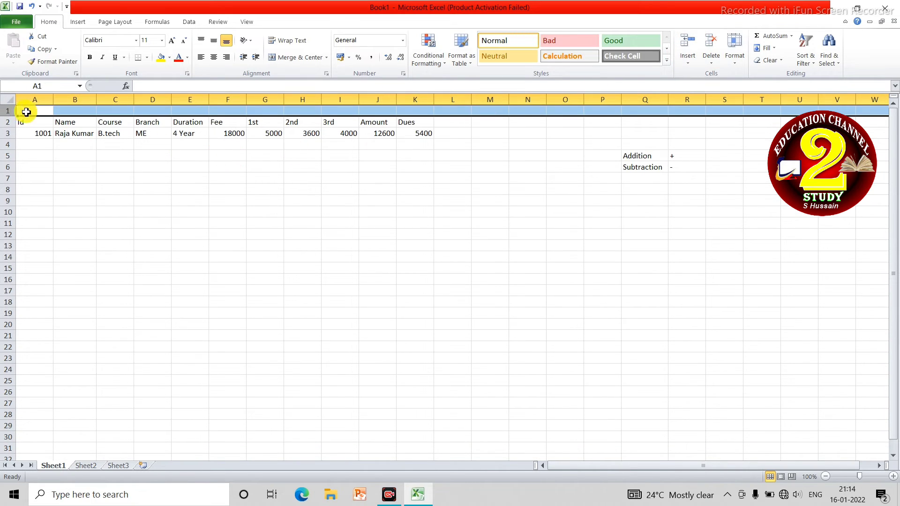
Merge and center cells A1 to K1 and enter the title "Students Fee Details".
drag(26, 112, 409, 65)
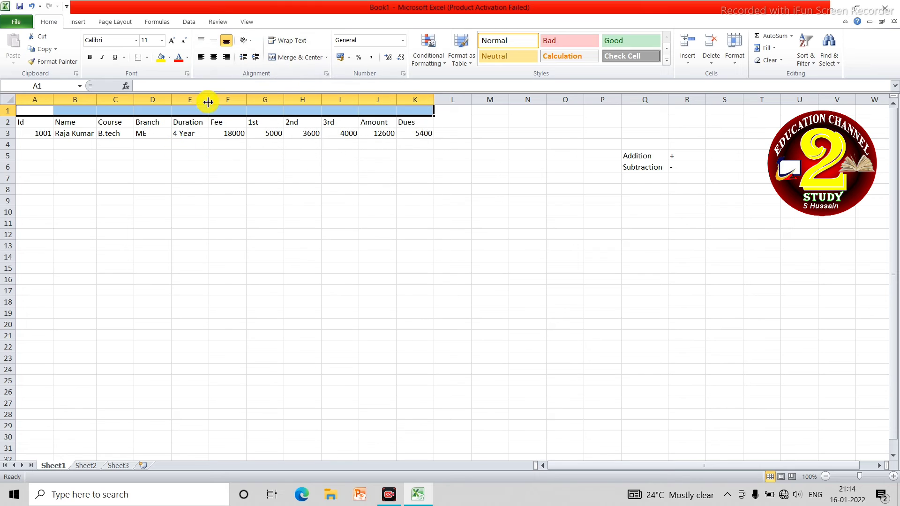
click(300, 57)
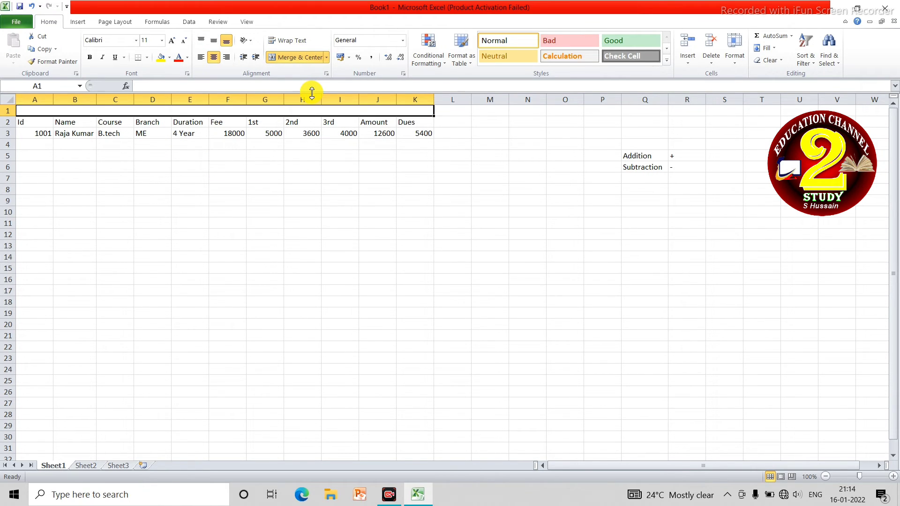
text(Students Fees)
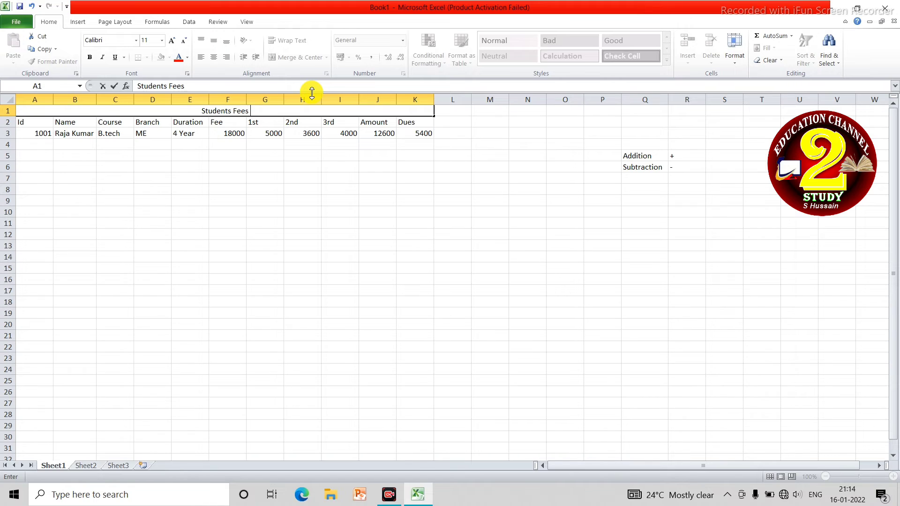
text(Details)
click(239, 111)
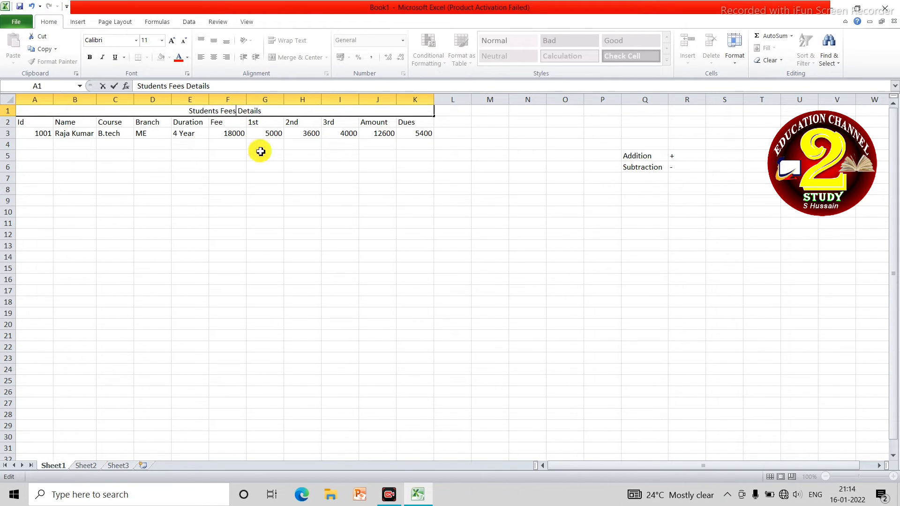
key(BackSpace)
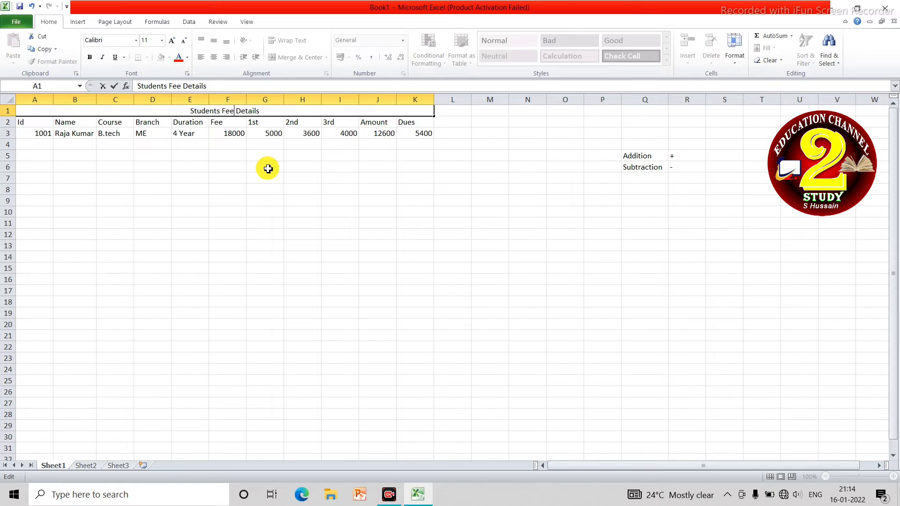
key(Return)
Give the merged title cell in row 1 a red font color and a yellow fill.
click(159, 114)
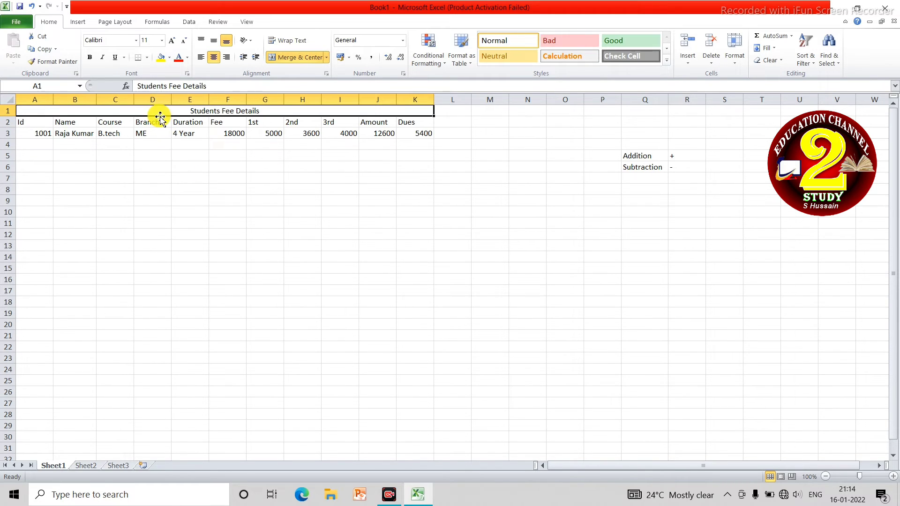
click(187, 60)
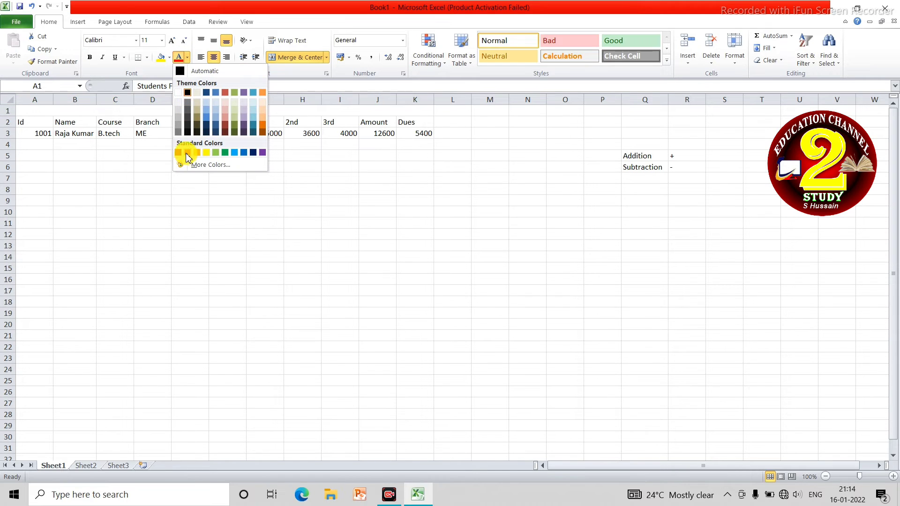
click(187, 152)
click(169, 57)
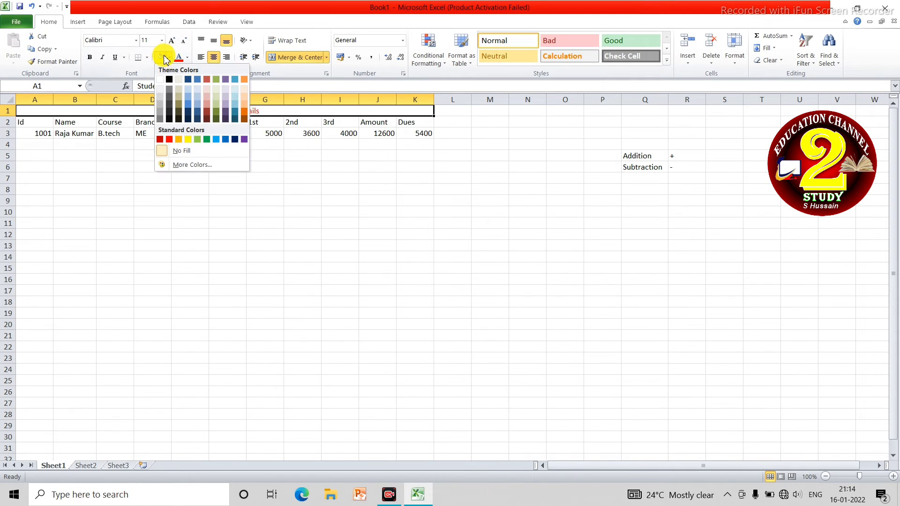
click(187, 139)
Format the title text as bold Algerian at font size 16.
click(171, 41)
click(171, 40)
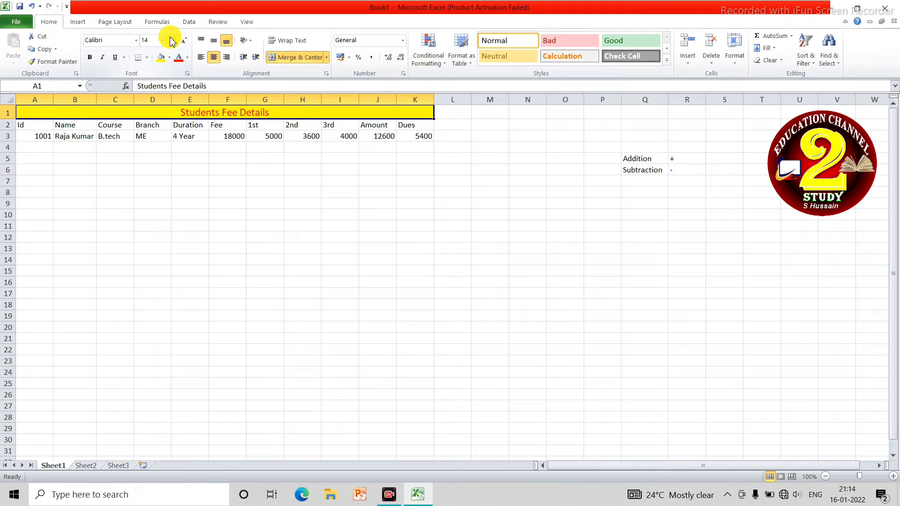
click(92, 60)
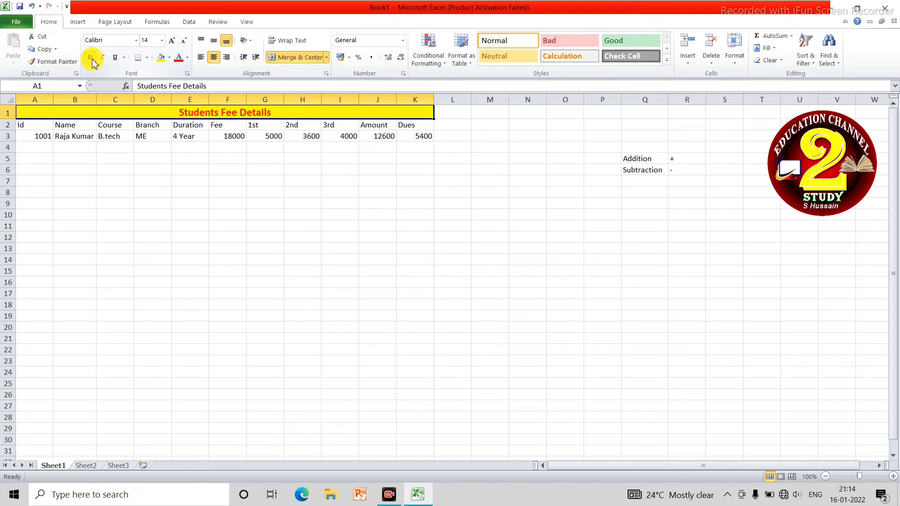
click(138, 41)
click(123, 156)
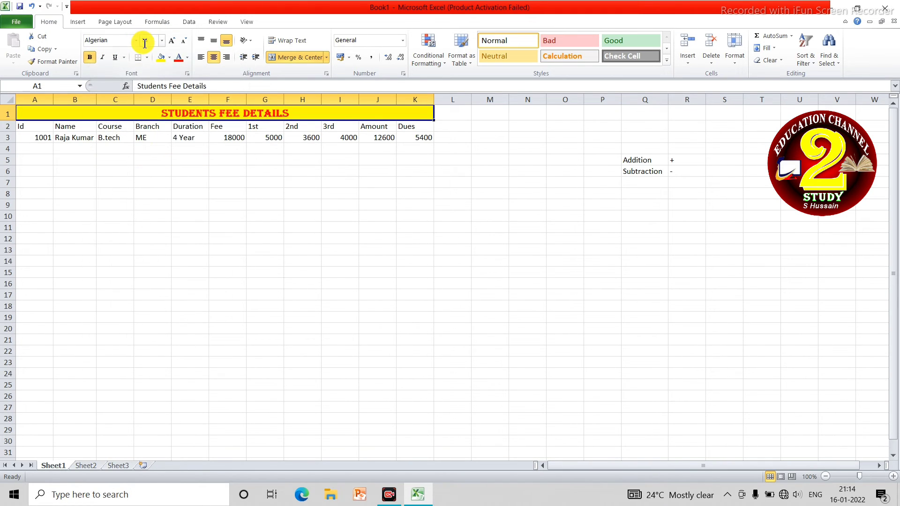
click(172, 40)
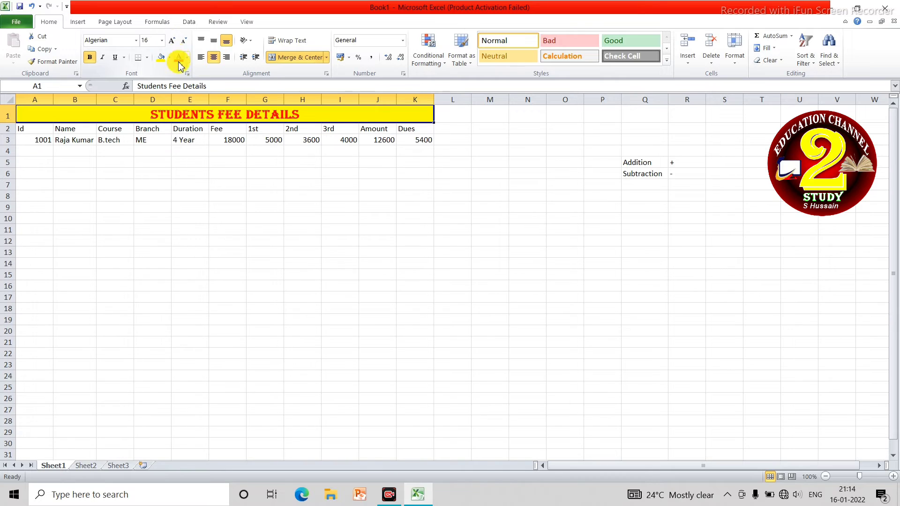
click(182, 174)
Make the column headers in A2 to K2 purple and bold, and enlarge their font by three size increments.
drag(30, 128, 422, 128)
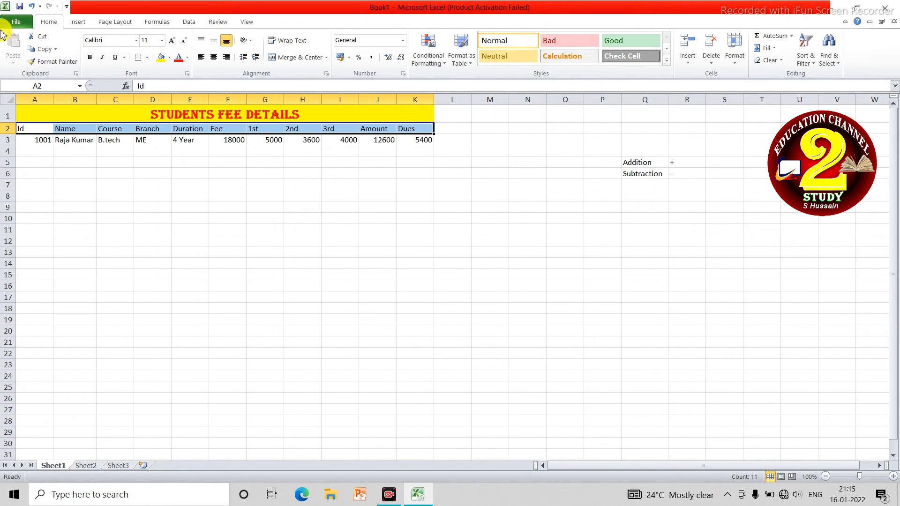
click(187, 57)
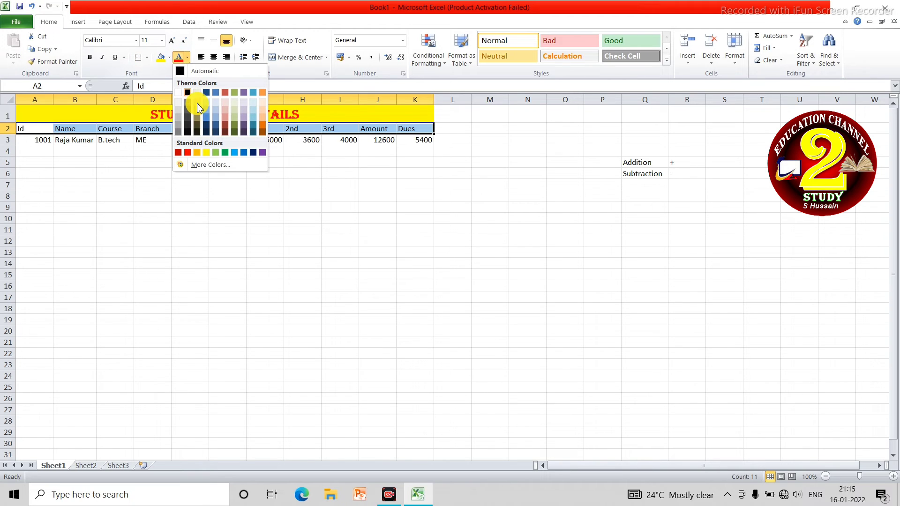
click(262, 153)
click(90, 57)
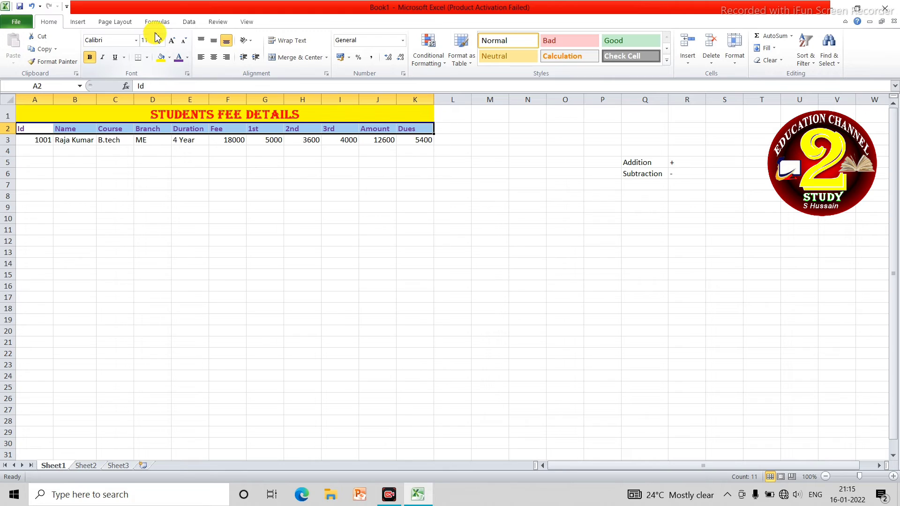
click(172, 42)
click(172, 41)
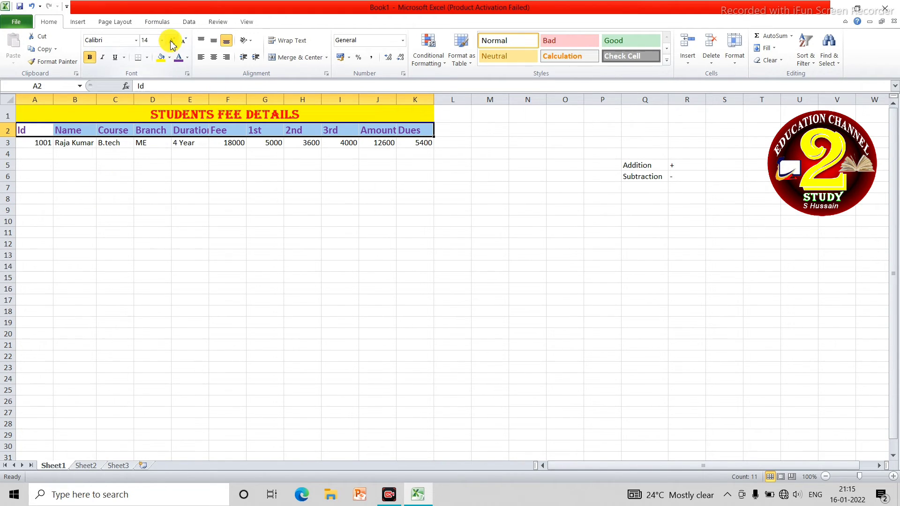
click(172, 43)
click(176, 167)
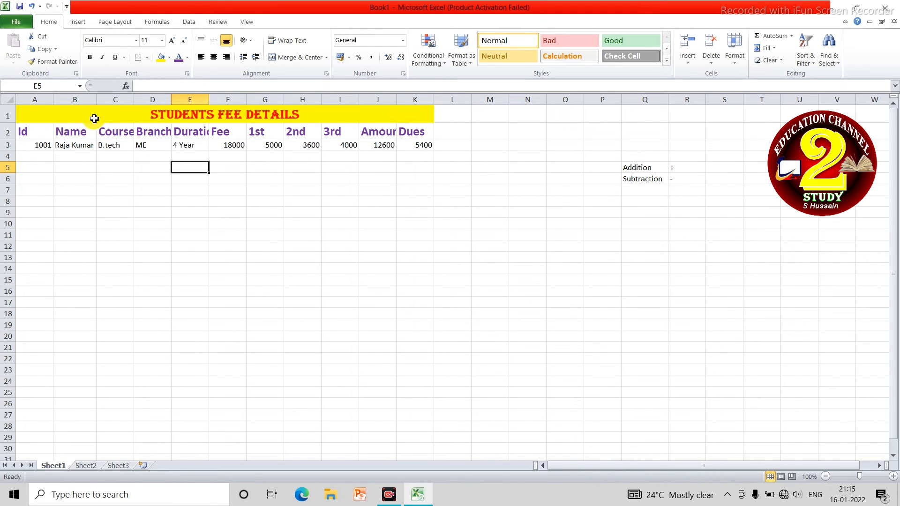
Auto-fit the widths of the Course, Branch, Duration and Amount columns to show their full headers.
drag(134, 99, 143, 99)
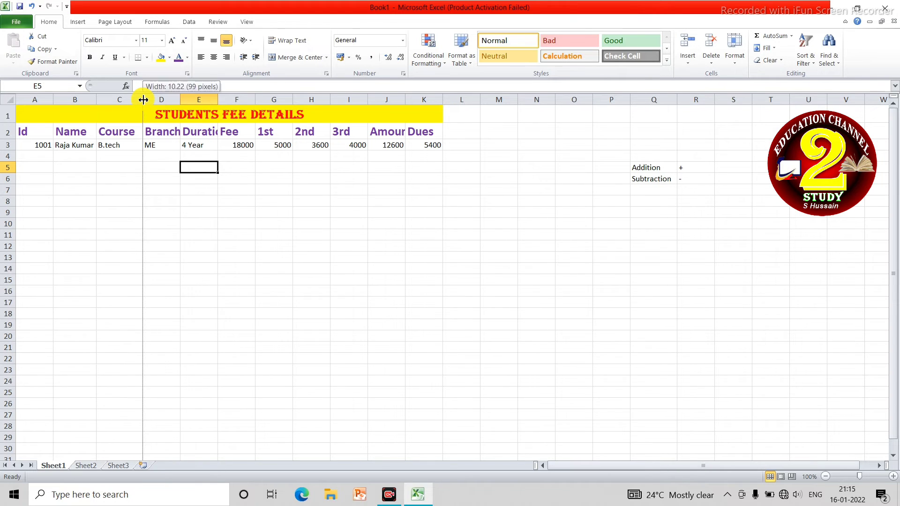
double_click(143, 100)
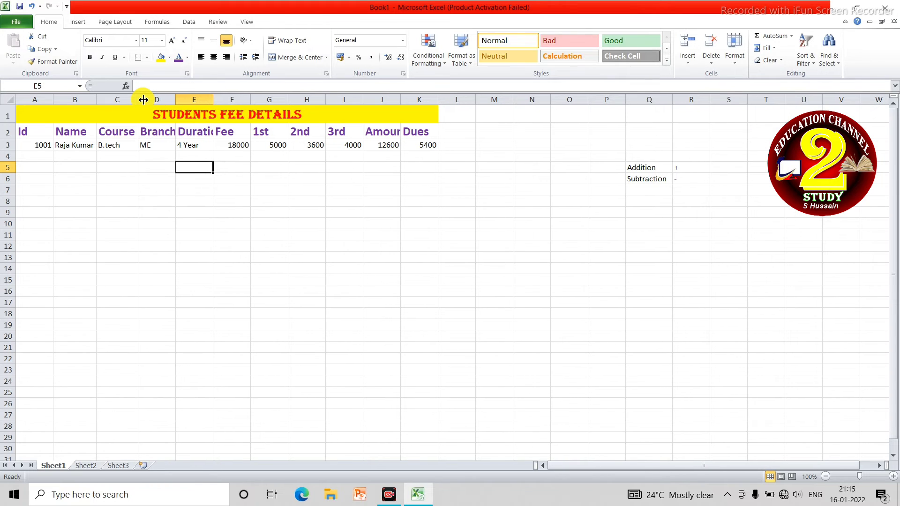
double_click(179, 100)
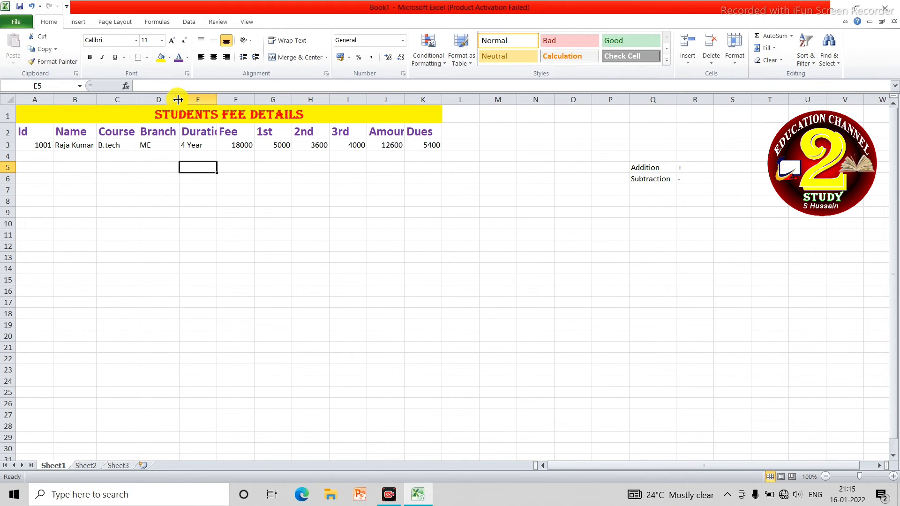
double_click(215, 98)
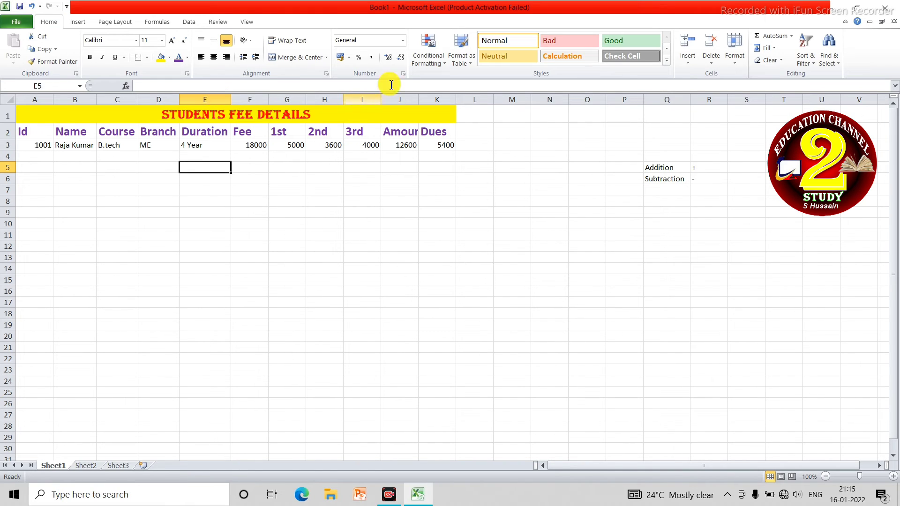
double_click(418, 100)
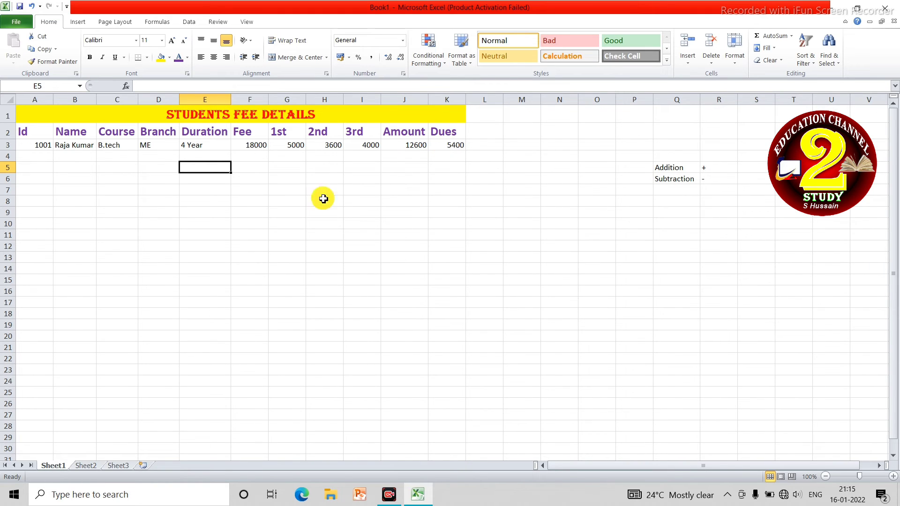
Enter the second student's ID and name, course Diploma, branch CE, duration 3 Year and fee 15000 in row 4.
click(31, 157)
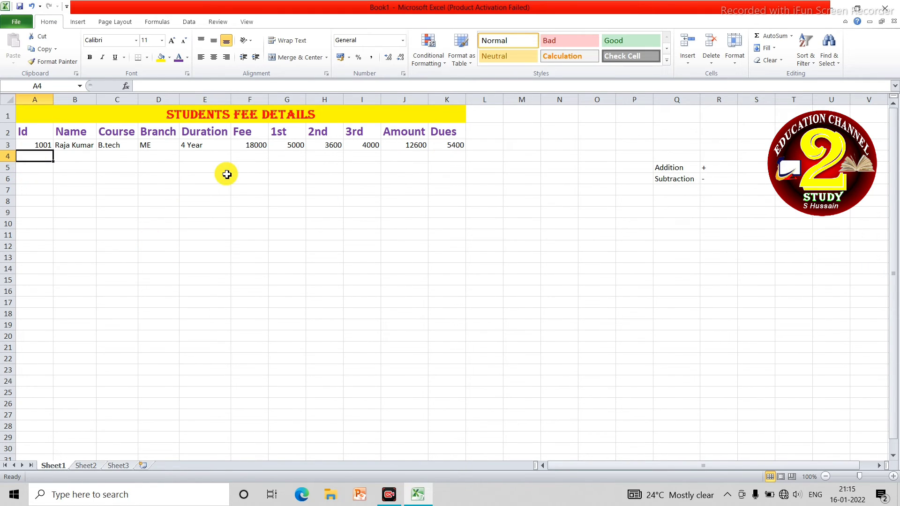
text(1002)
key(Tab)
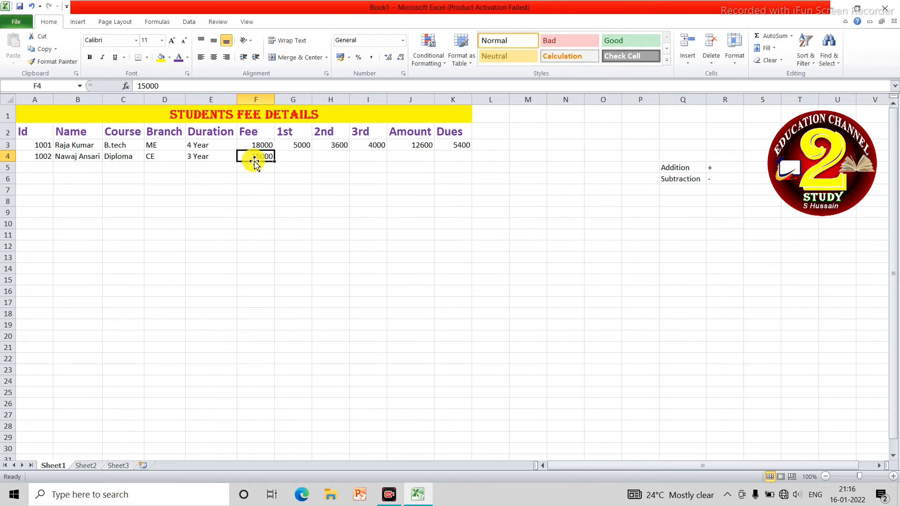
Enter 3000, 4000 and 3000 as the second student's 1st, 2nd and 3rd installments in G4 to I4.
click(297, 158)
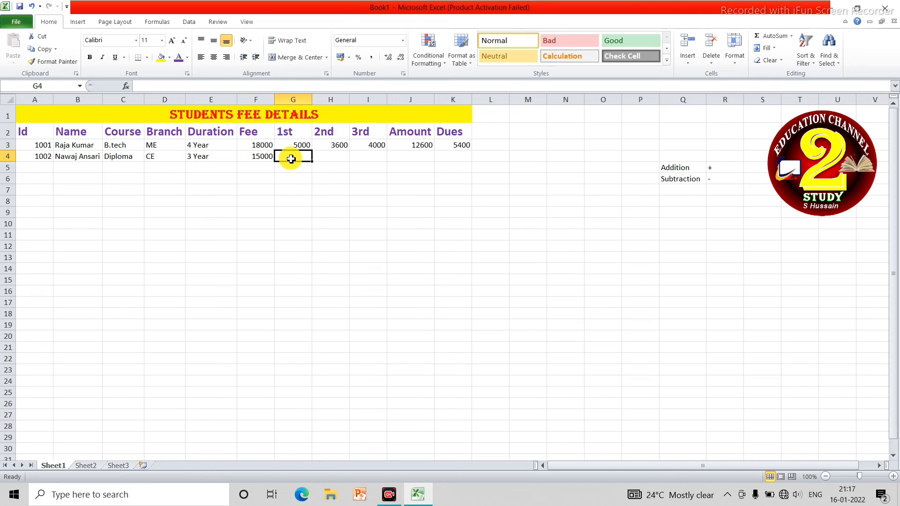
text(300)
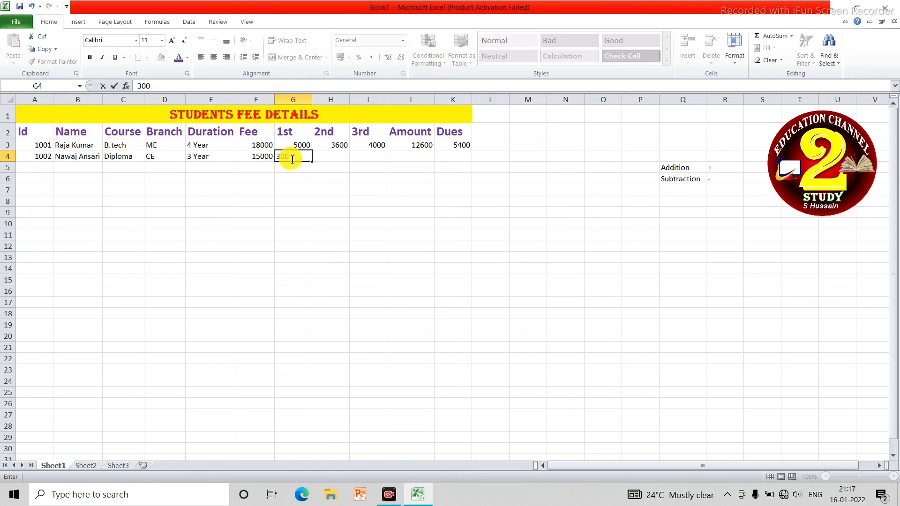
text(0)
key(Tab)
text(4000)
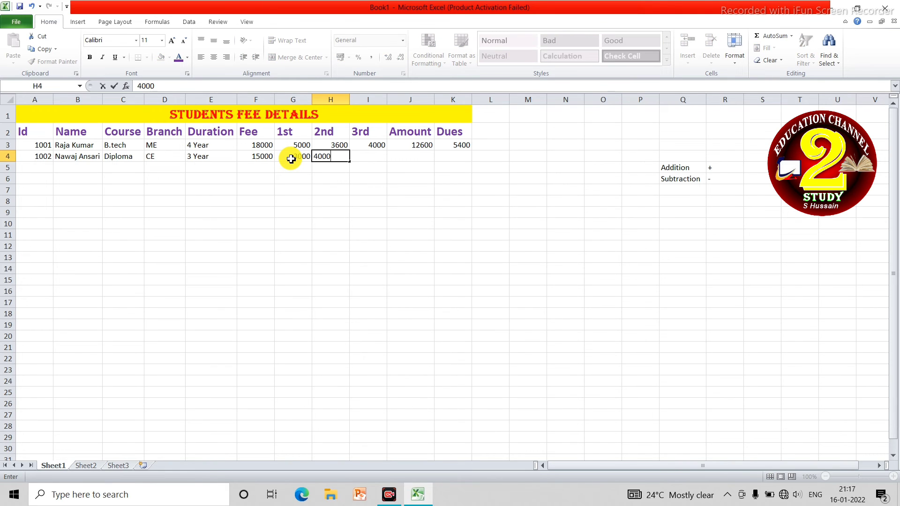
key(Tab)
text(21)
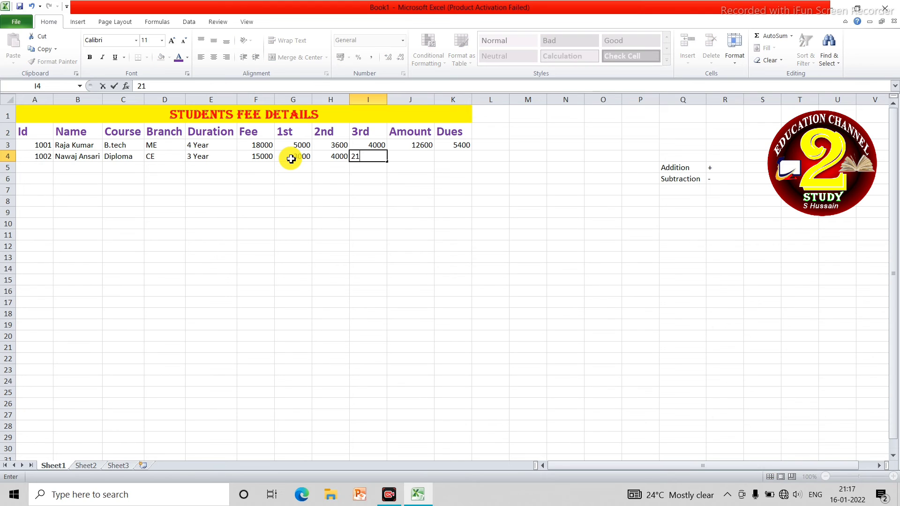
key(BackSpace)
key(BackSpace)
text(3000)
key(Tab)
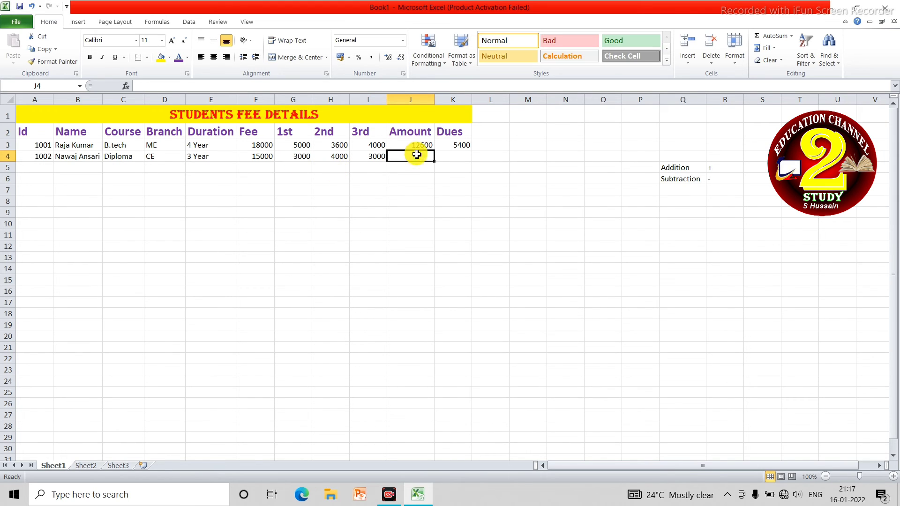
text(=)
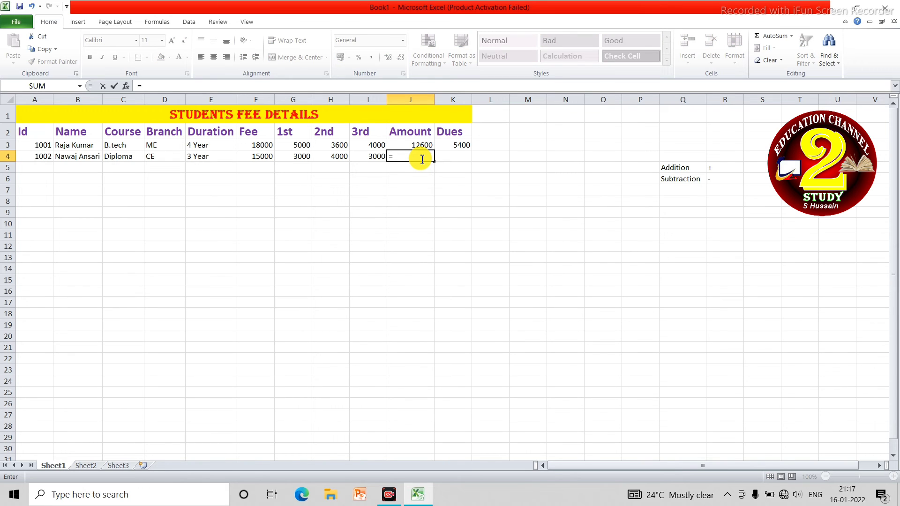
click(263, 157)
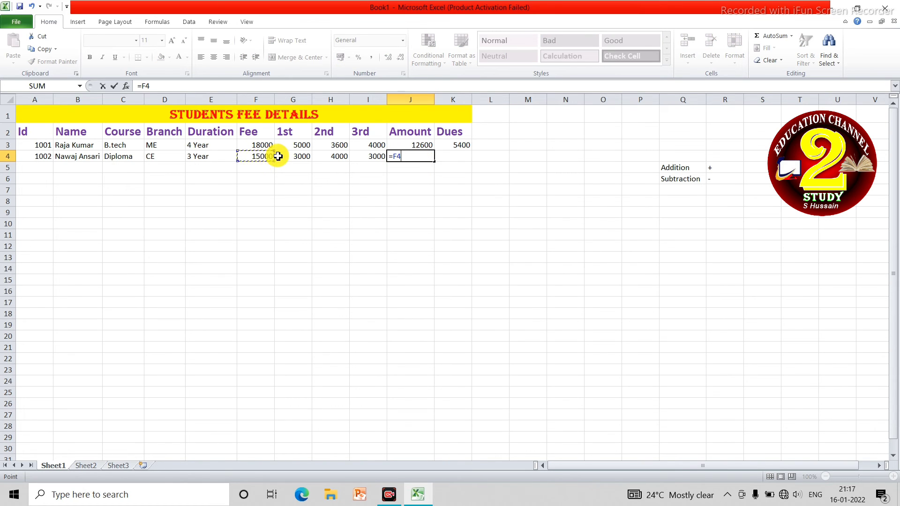
key(BackSpace)
key(BackSpace)
key(BackSpace)
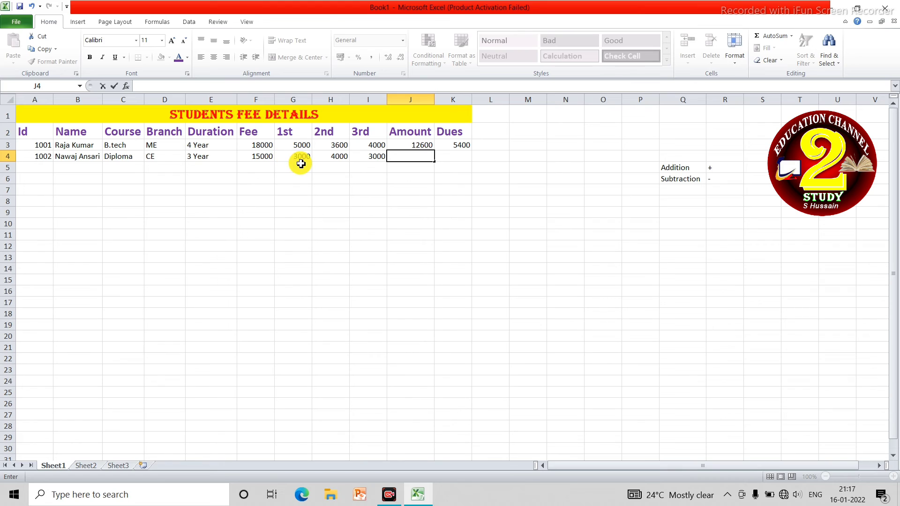
Add the three installments in the second student's Amount cell J4 with the formula =G4+H4+I4.
text(=)
click(293, 157)
text(+)
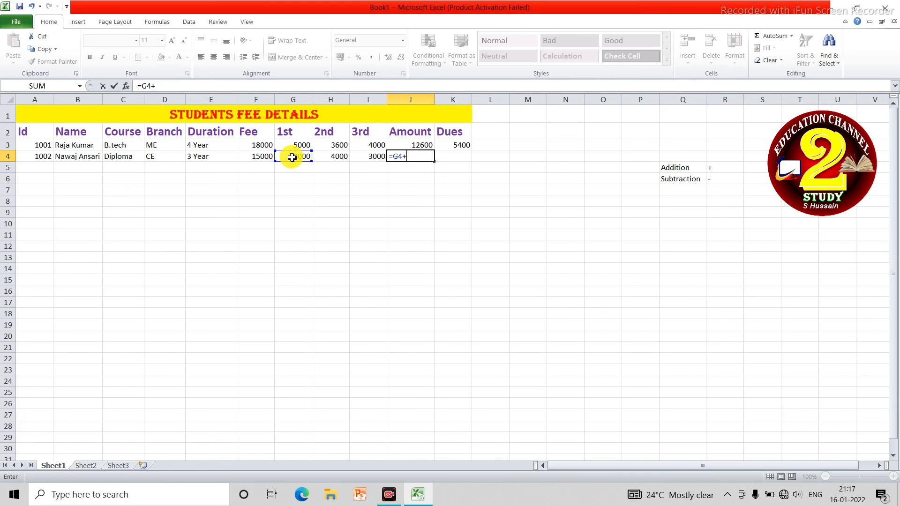
click(328, 157)
text(+)
click(370, 157)
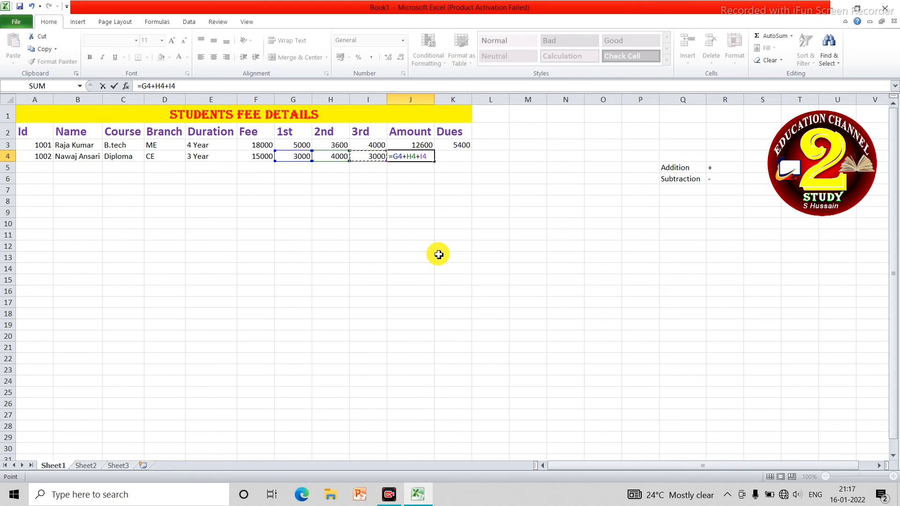
key(Return)
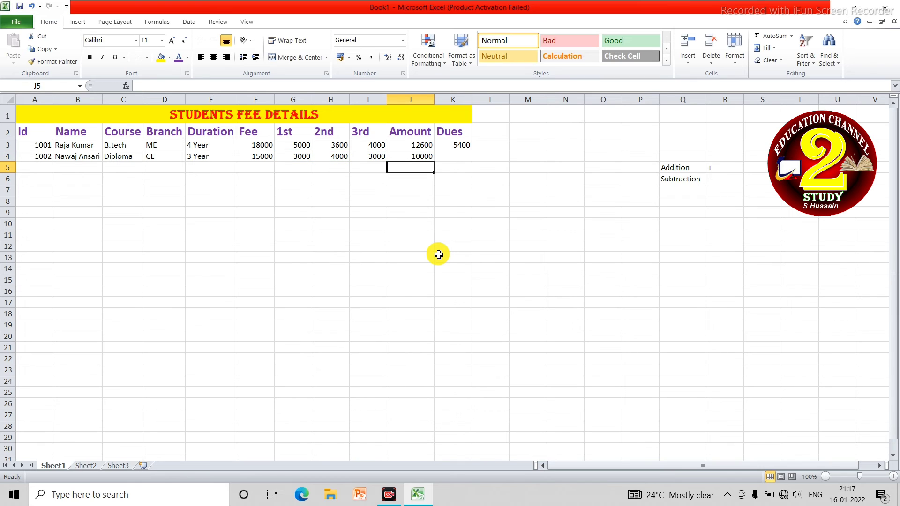
Check the Amount formula in J4 and change the second student's 2nd installment in H4 to 9000.
click(417, 155)
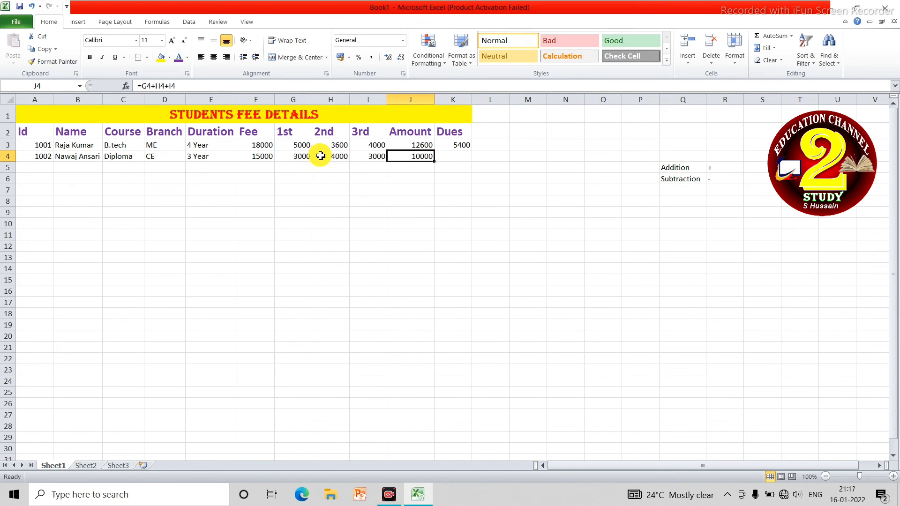
click(343, 156)
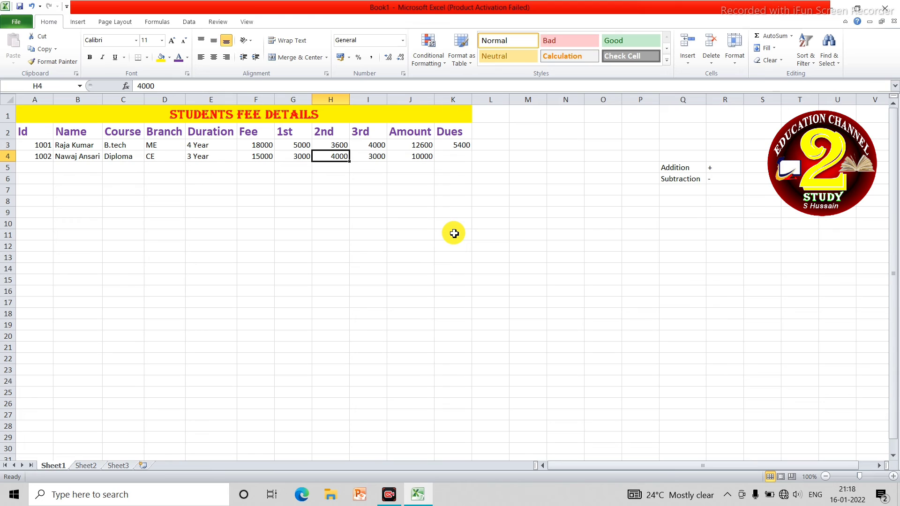
text(9000)
key(Return)
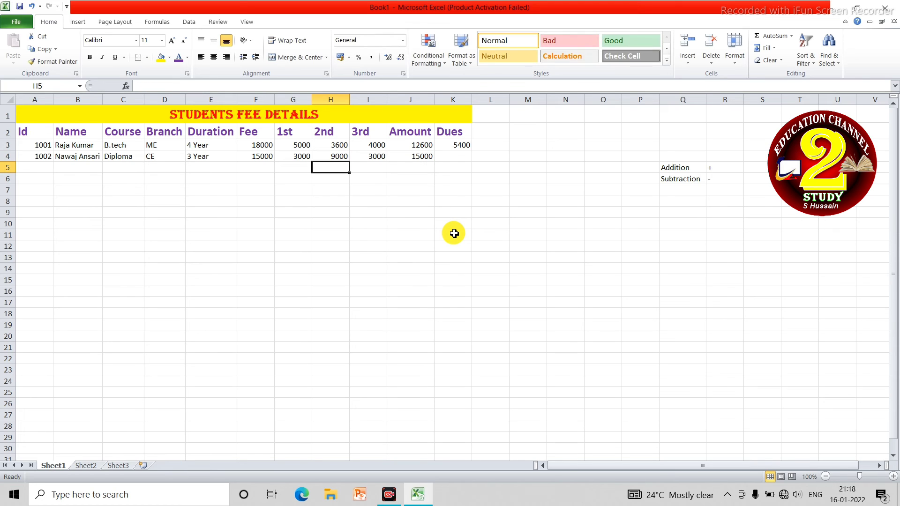
Calculate the second student's Dues in K4 by subtracting the amount from the fee with =F4-J4.
drag(450, 154, 450, 149)
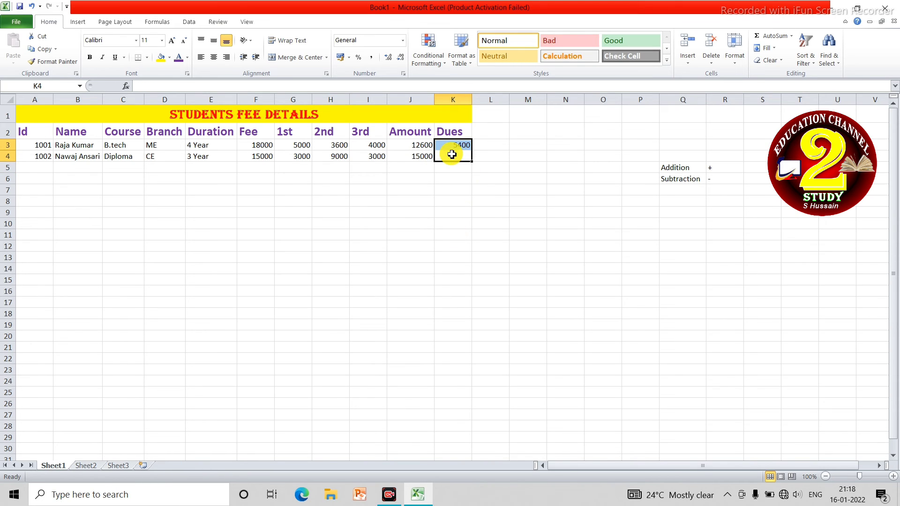
click(452, 154)
text(=)
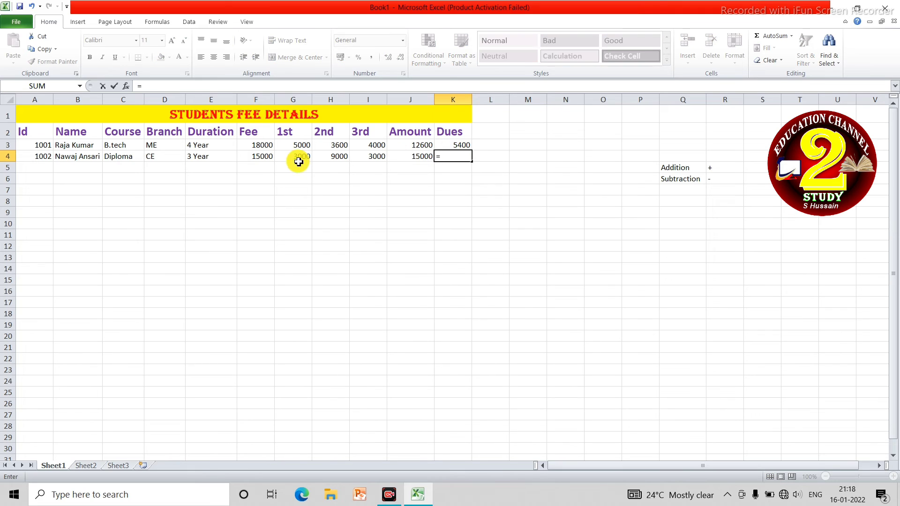
click(257, 155)
text(-)
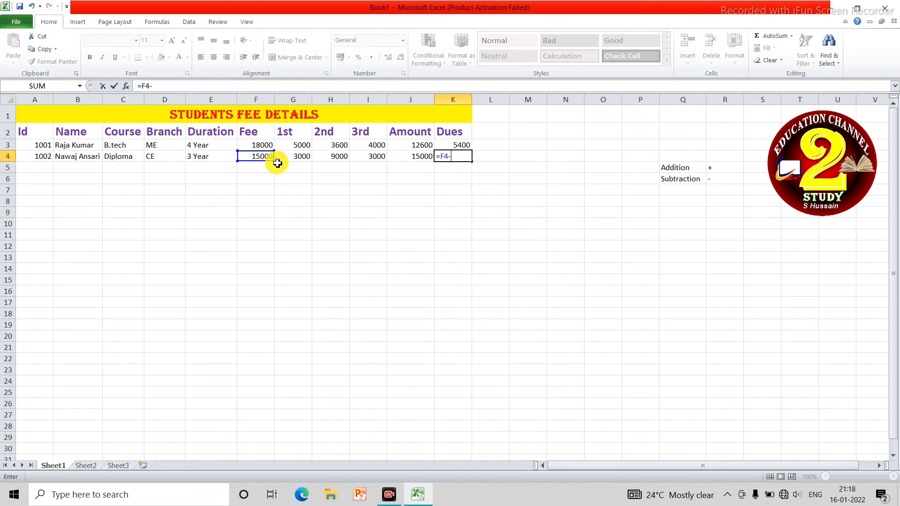
click(413, 155)
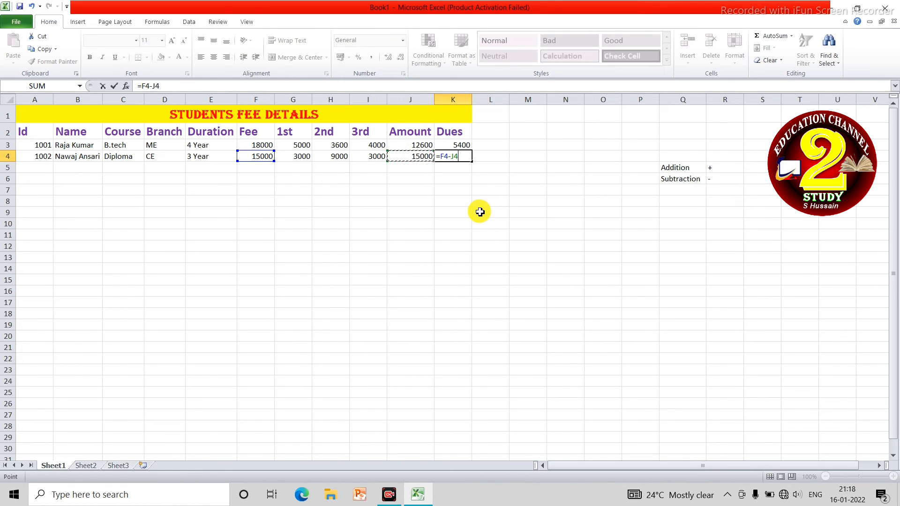
key(Return)
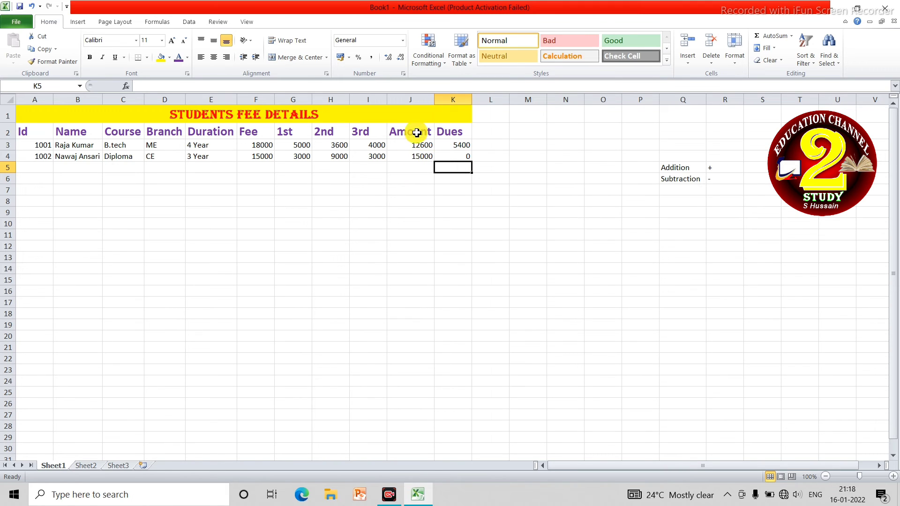
Try a 3rd installment of 4000 in I4, inspect the Dues cell K4, and undo the change.
click(360, 159)
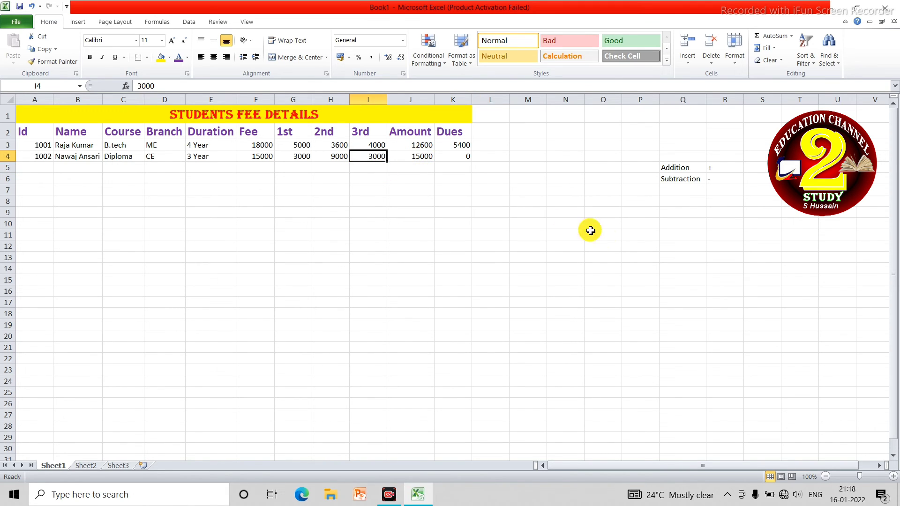
text(4000)
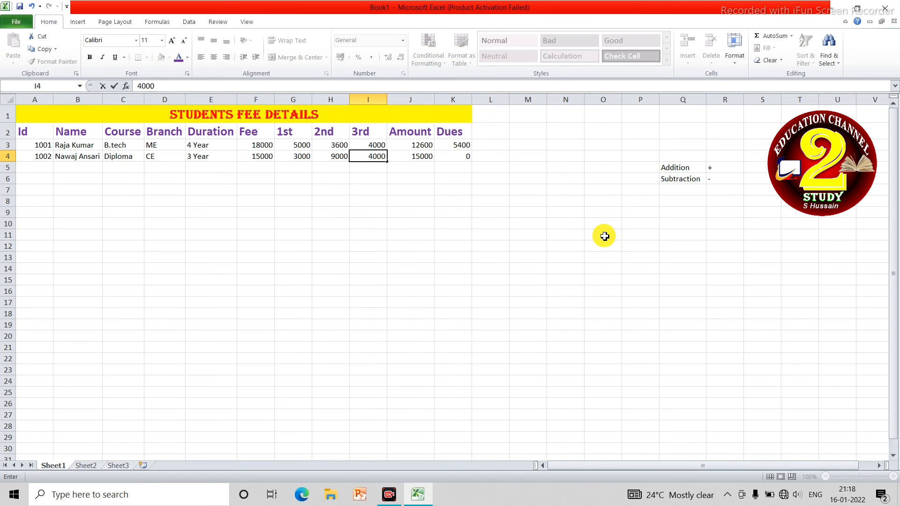
key(Return)
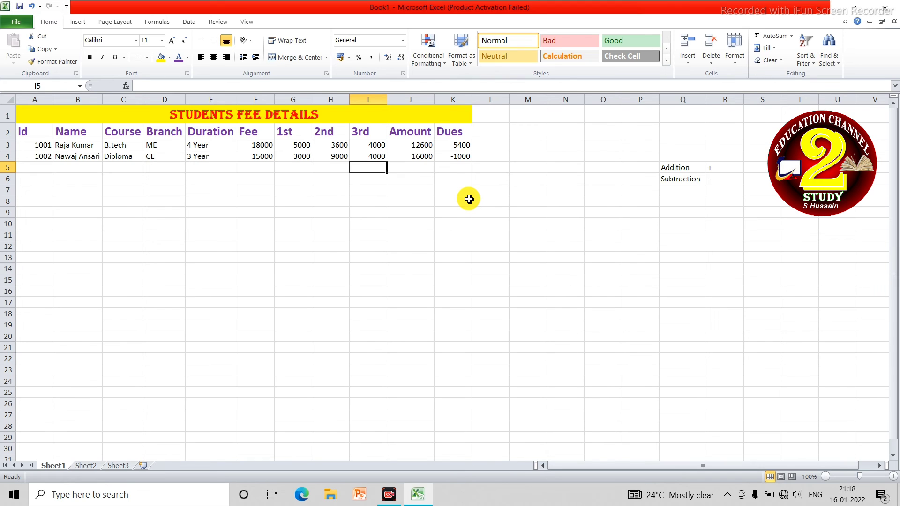
click(458, 157)
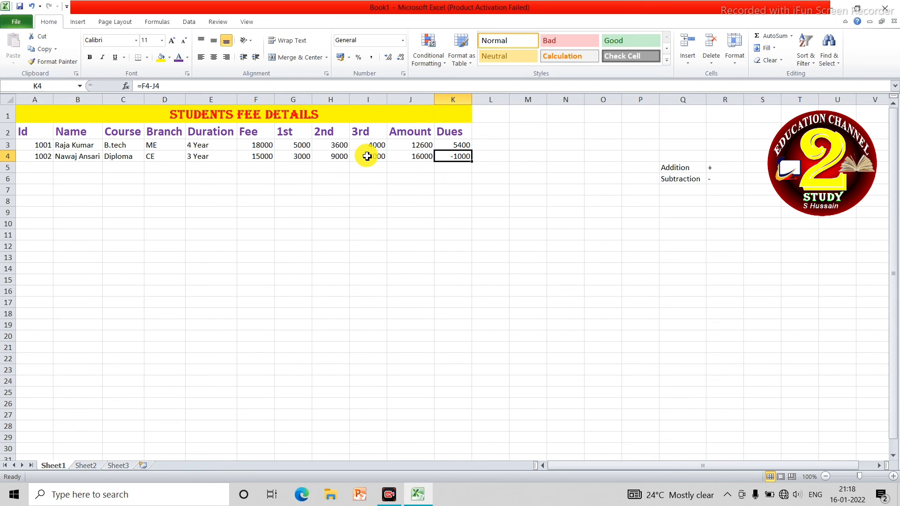
key(ctrl+z)
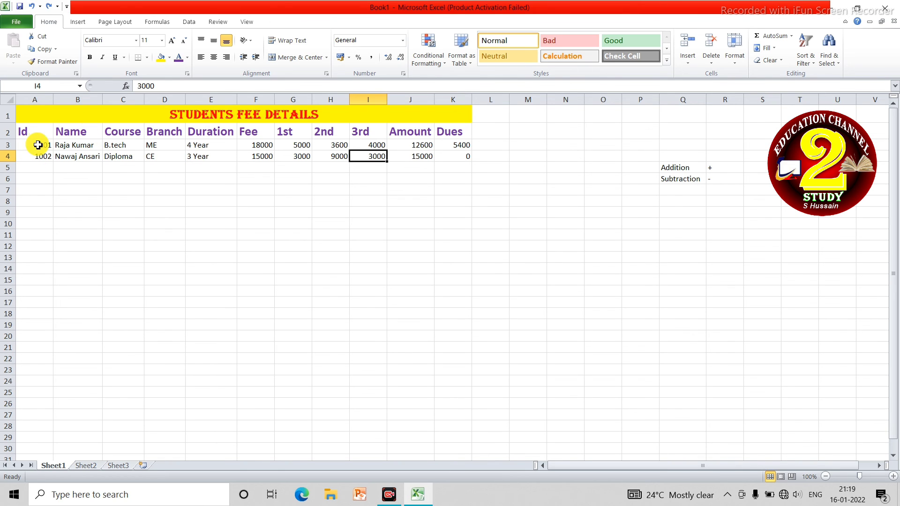
Apply All Borders to the whole fee table from A1 to K4.
drag(16, 115, 156, 157)
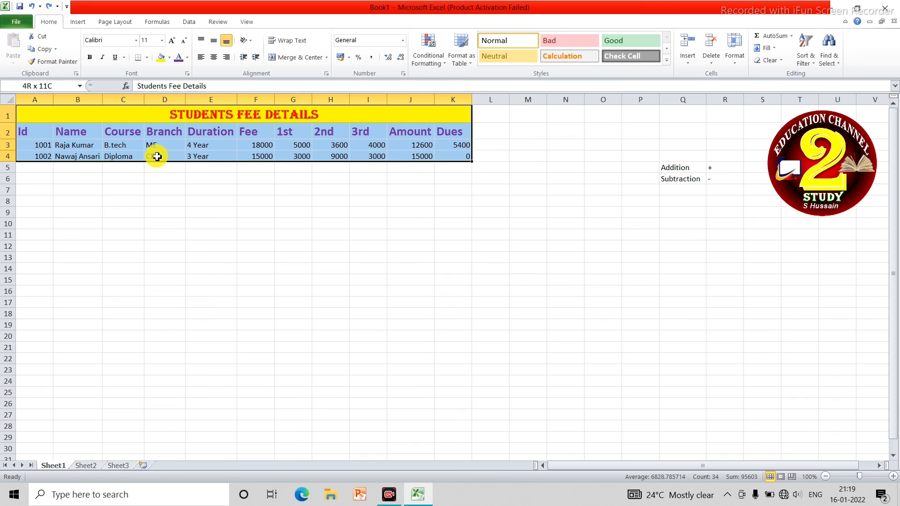
click(147, 57)
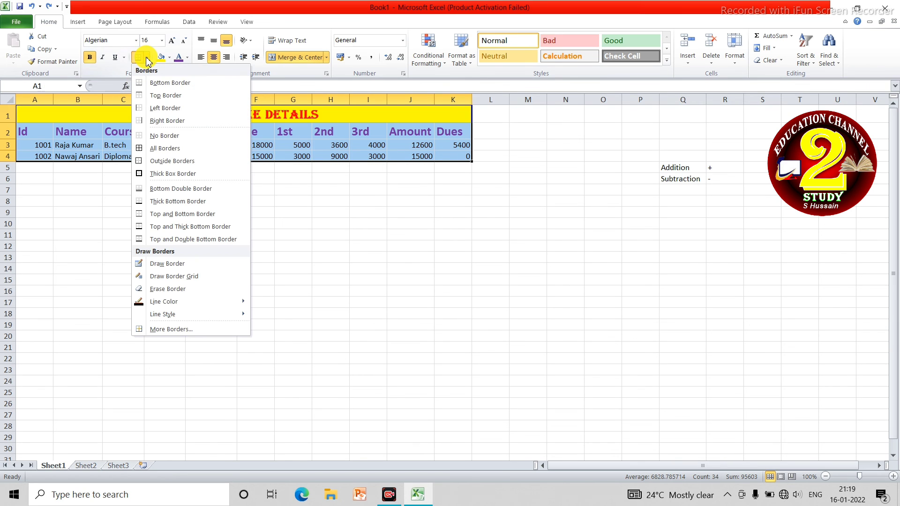
click(163, 149)
click(294, 213)
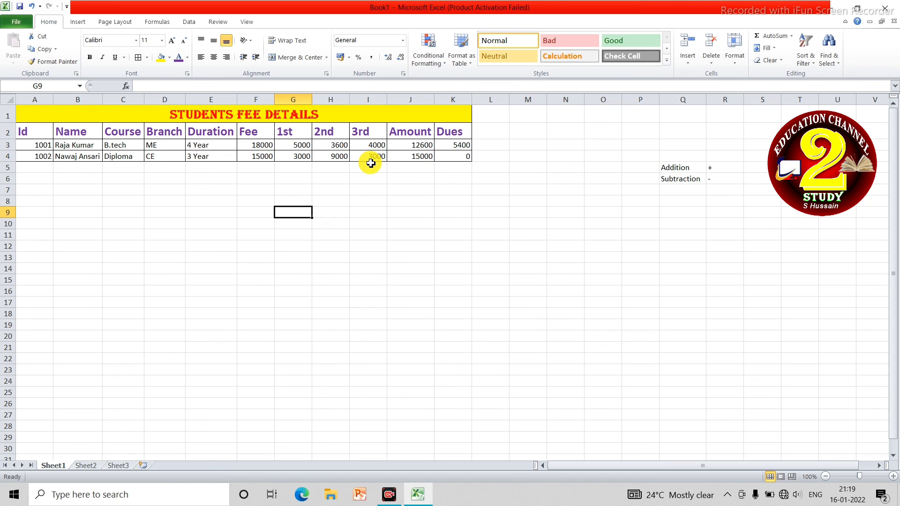
Enter the third student's ID in cell A5 below the existing records.
click(47, 166)
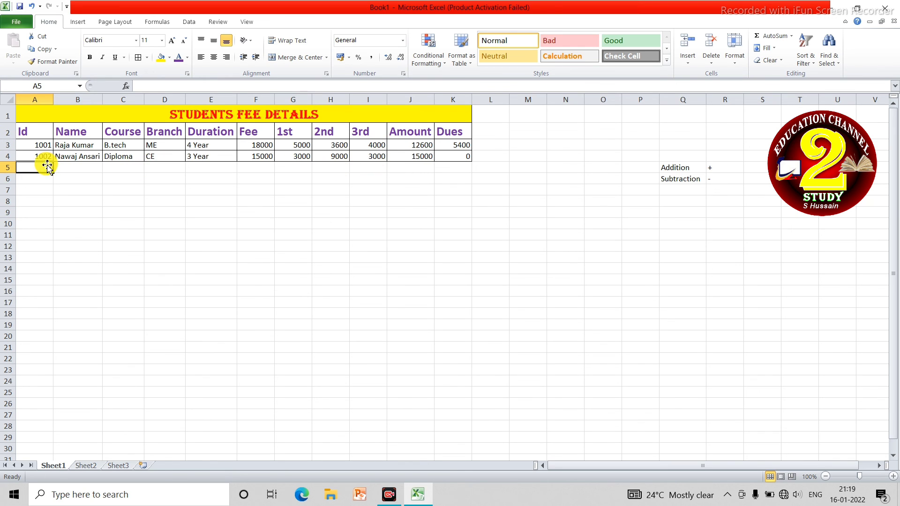
text(1003)
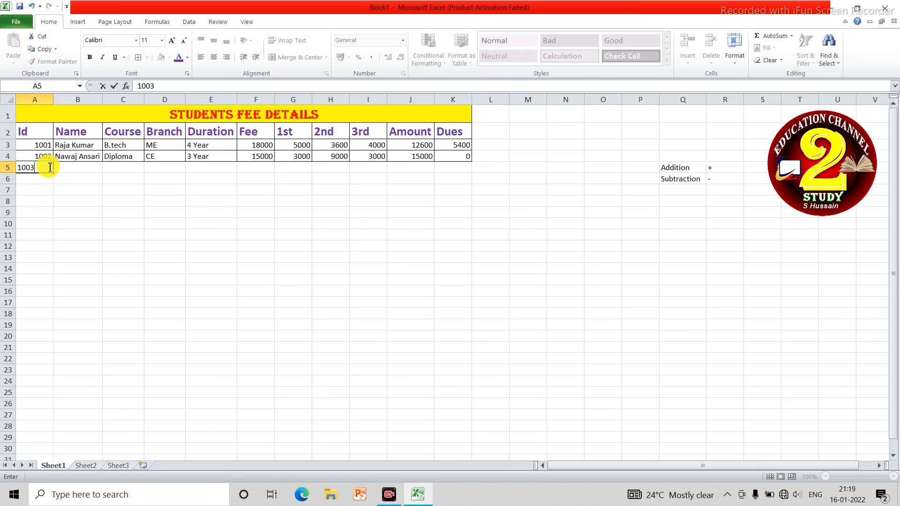
key(Tab)
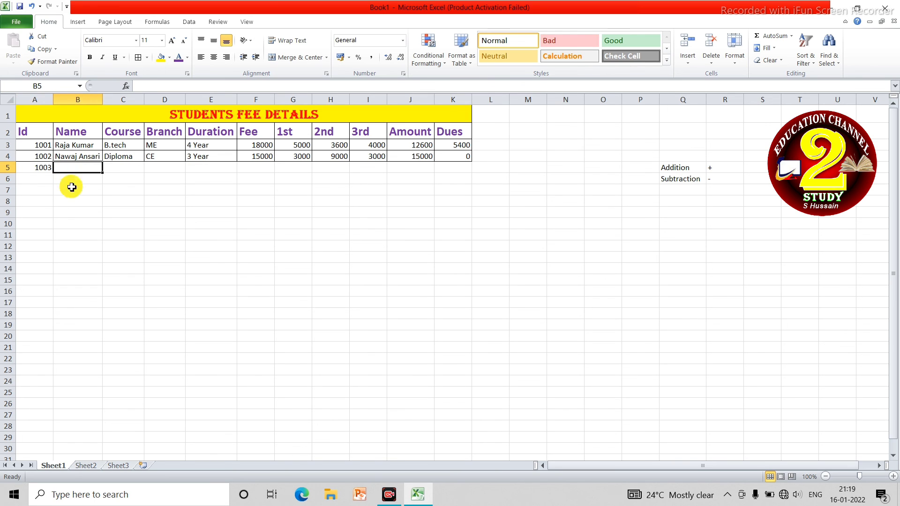
click(201, 167)
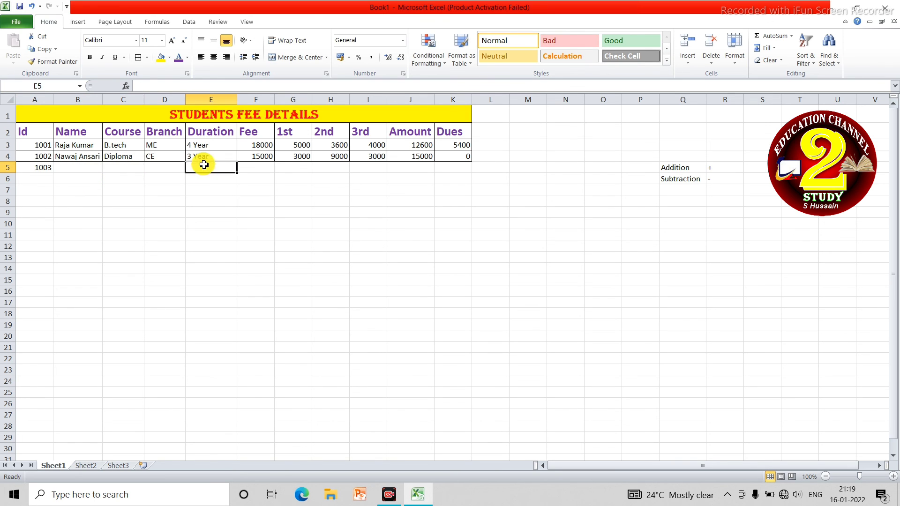
click(272, 159)
click(291, 170)
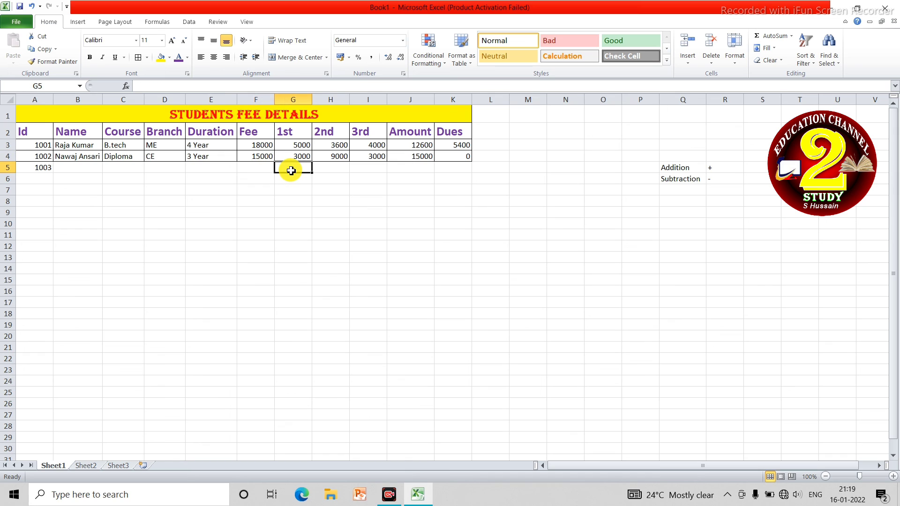
click(251, 157)
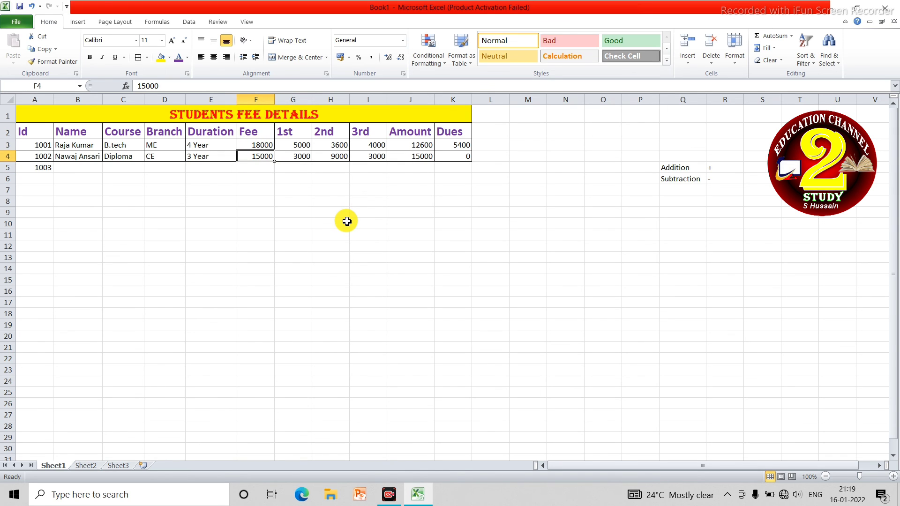